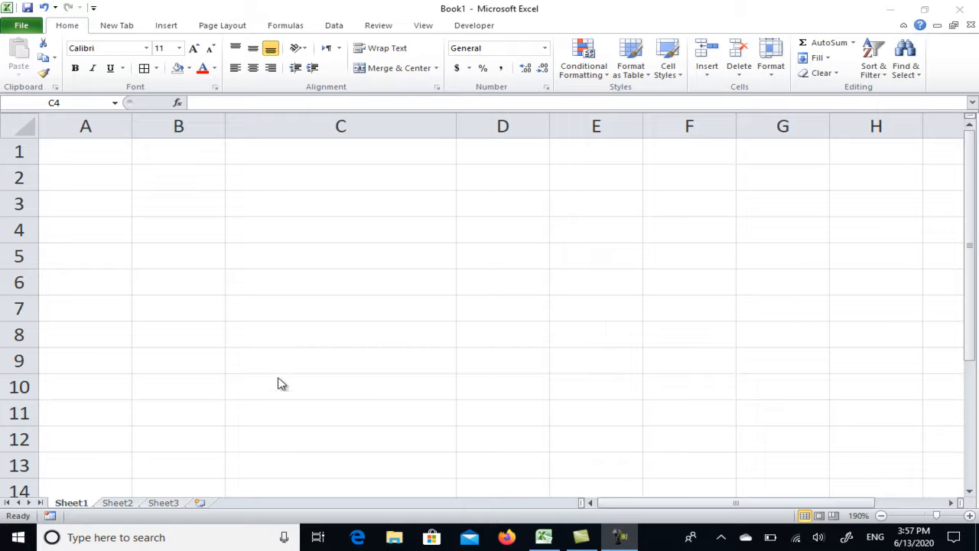
# Step: Look over the Grade 3 student data table on Sheet2 and return to Sheet1
pyautogui.click(109, 512)
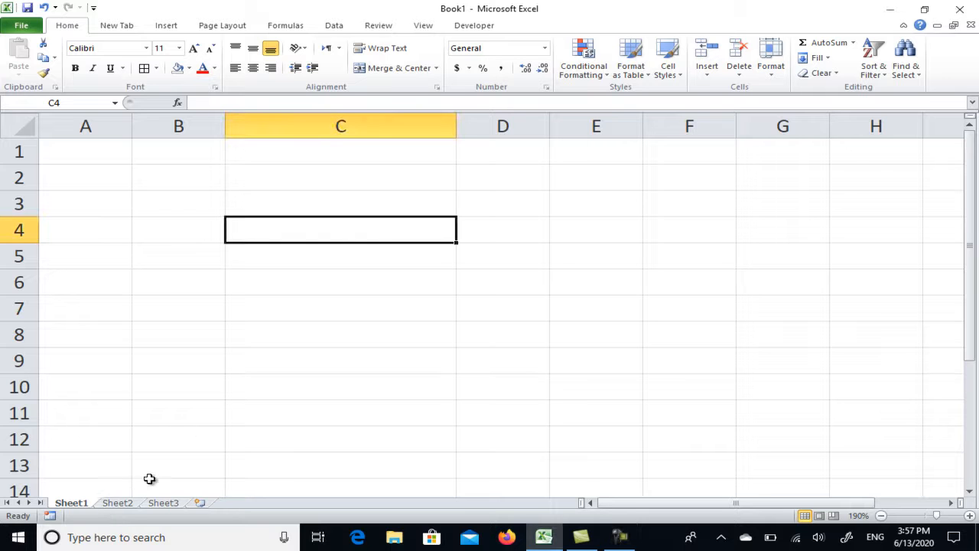
pyautogui.click(119, 505)
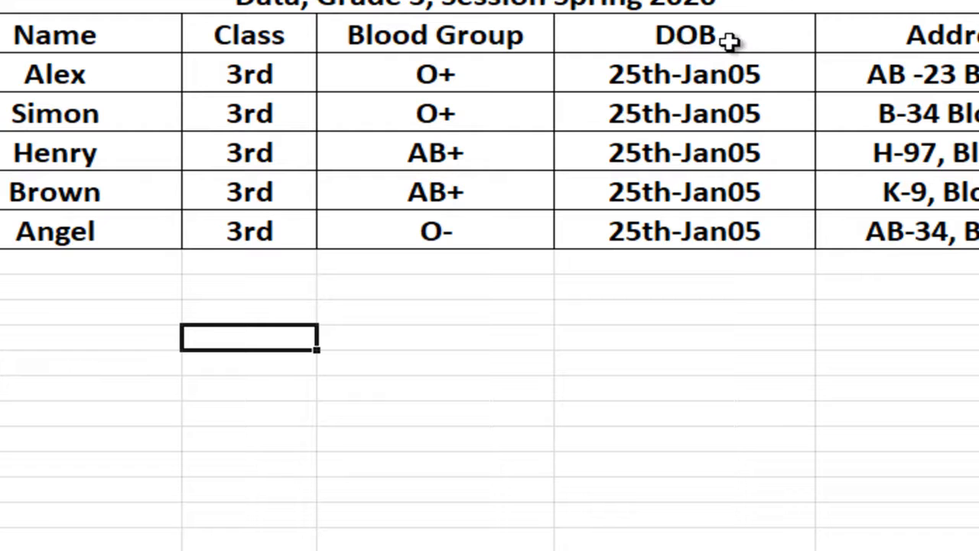
pyautogui.click(461, 338)
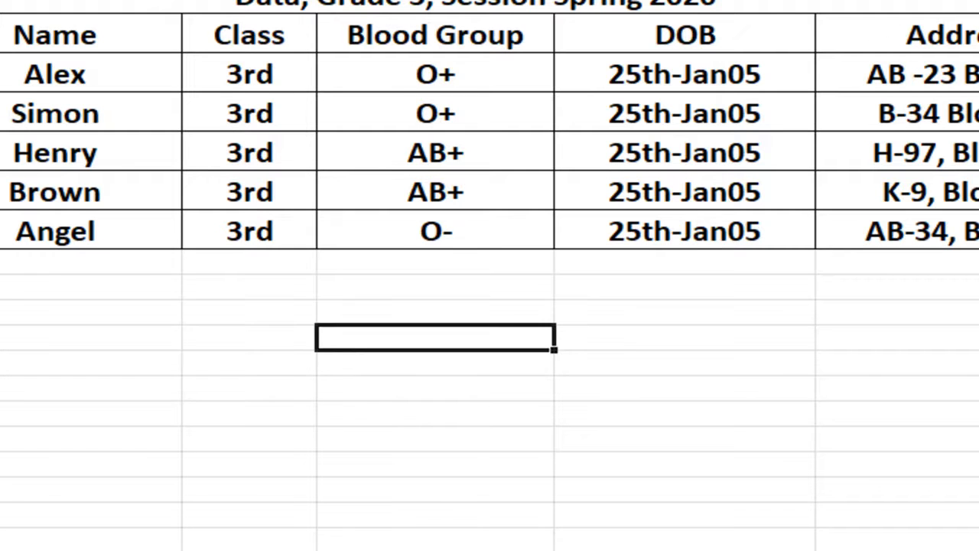
pyautogui.click(497, 219)
# Step: Enter the labels S.No, Name, Class, Blood Group and Address down cells B3 to B7 of Sheet1
pyautogui.click(169, 81)
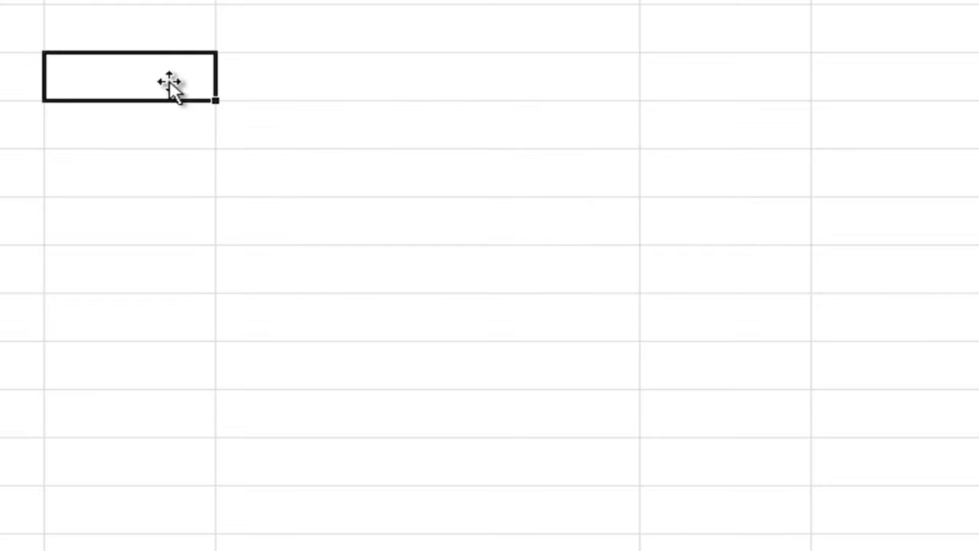
pyautogui.write('S.No')
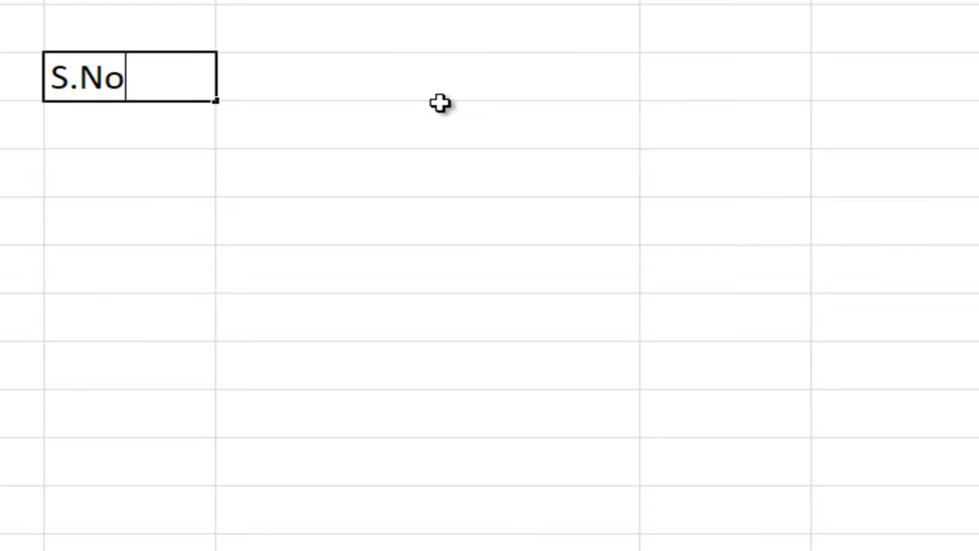
pyautogui.press('Return')
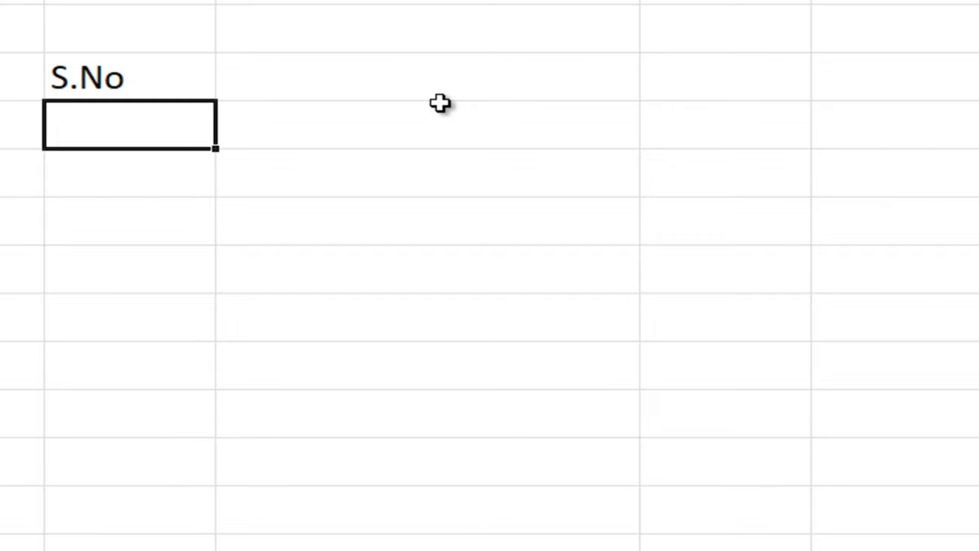
pyautogui.write('Name')
pyautogui.press('Return')
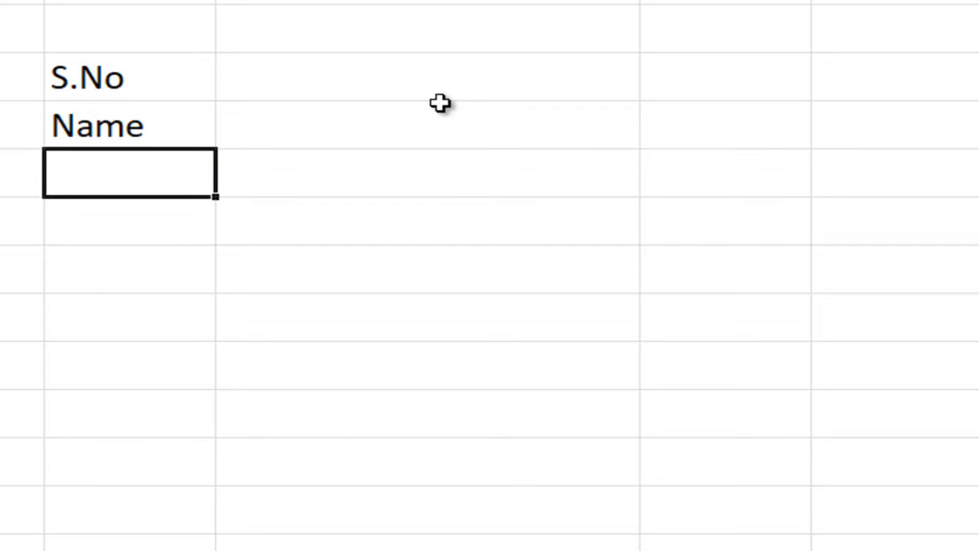
pyautogui.write('Class')
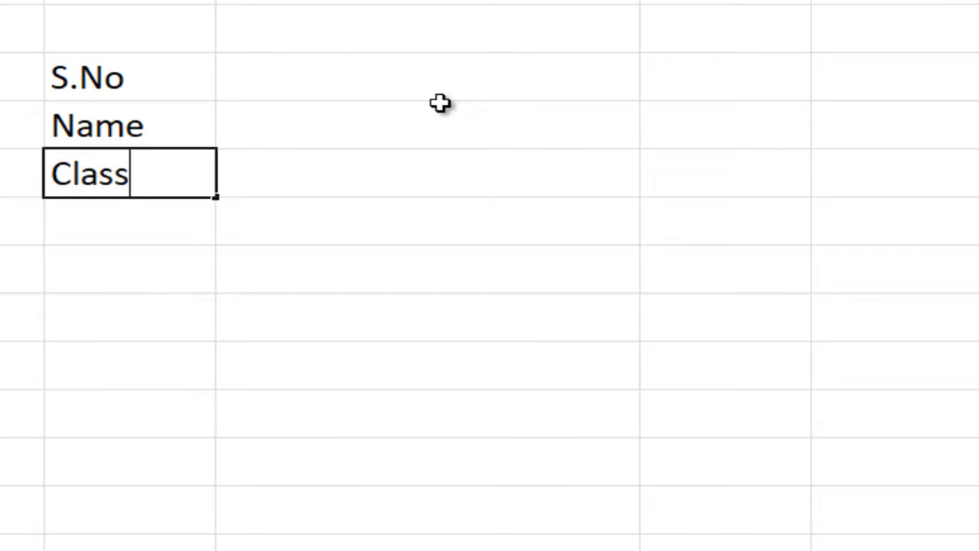
pyautogui.press('Return')
pyautogui.write('Blo')
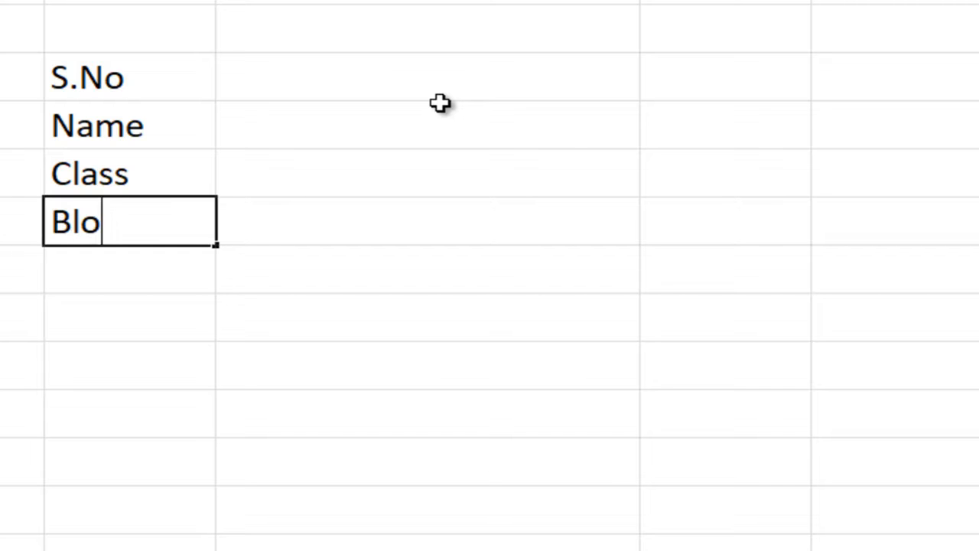
pyautogui.write('od Group')
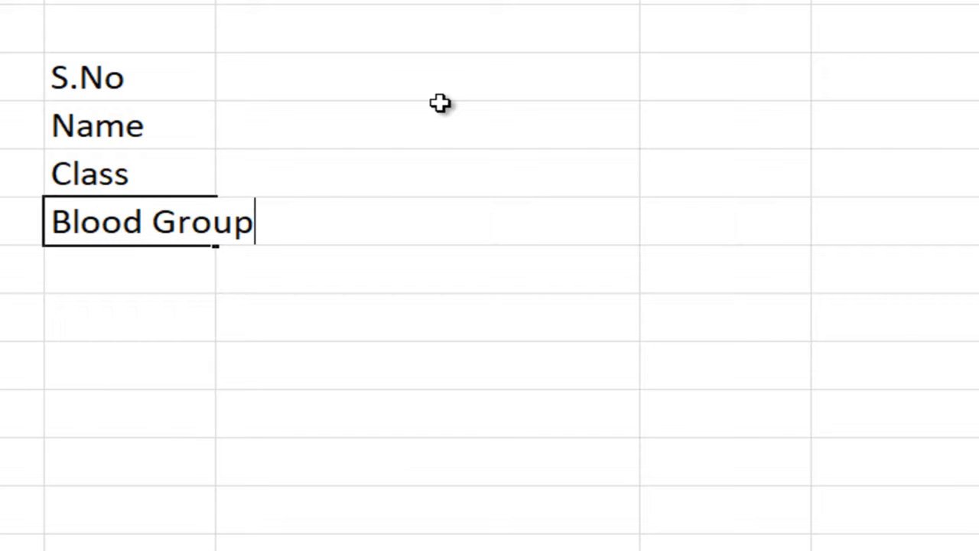
pyautogui.press('Return')
pyautogui.write('Address')
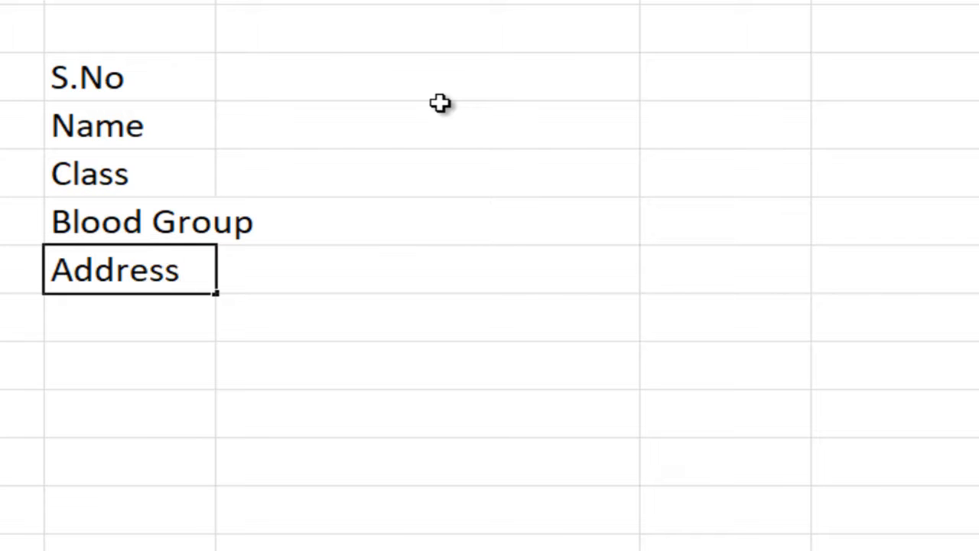
pyautogui.press('Return')
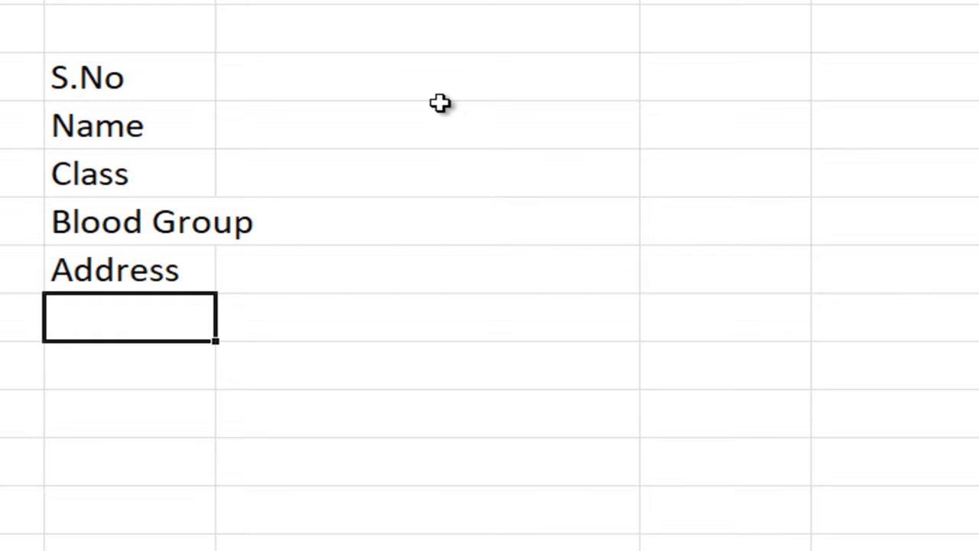
# Step: Widen column B to about 12.57 and apply borders to all cells in B3:C7
pyautogui.moveTo(223, 83); pyautogui.dragTo(271, 83)
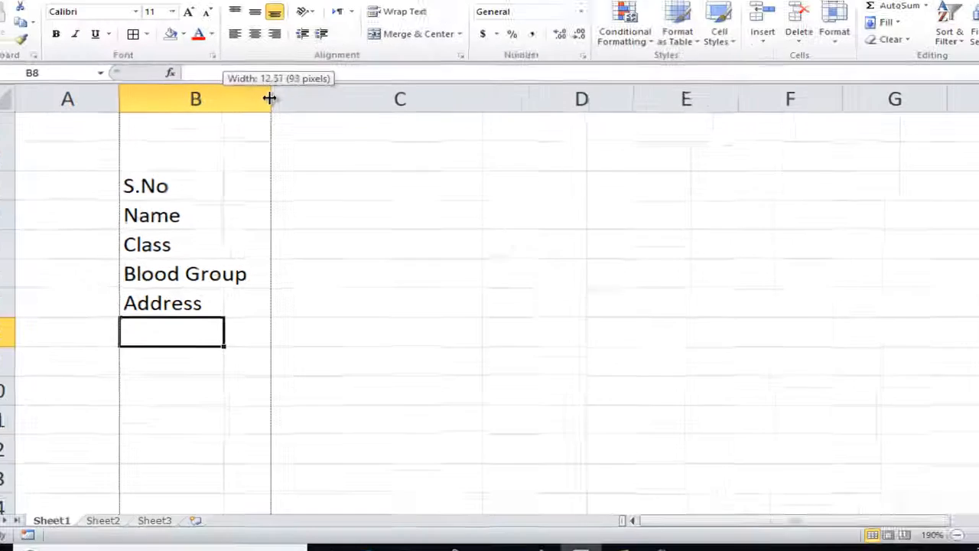
pyautogui.click(397, 353)
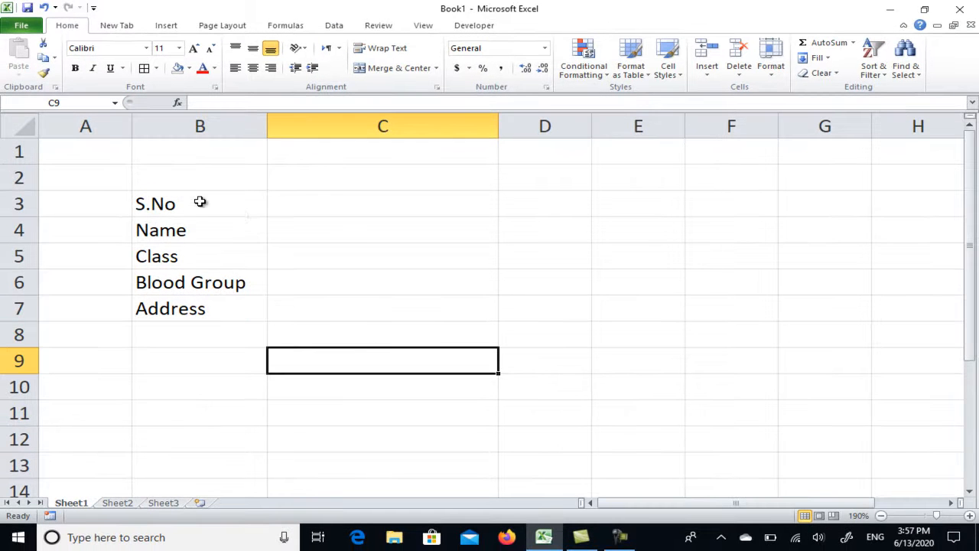
pyautogui.moveTo(200, 201); pyautogui.dragTo(289, 304)
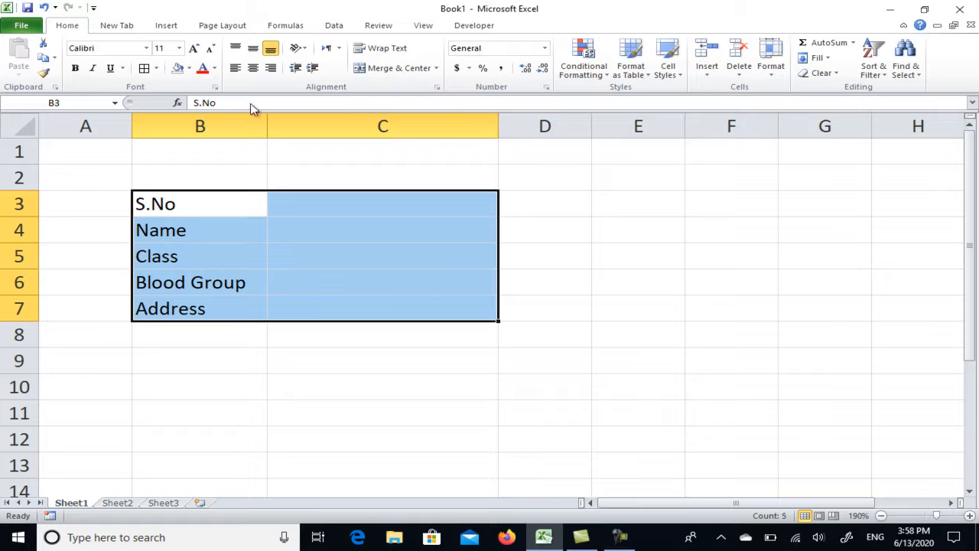
pyautogui.click(149, 69)
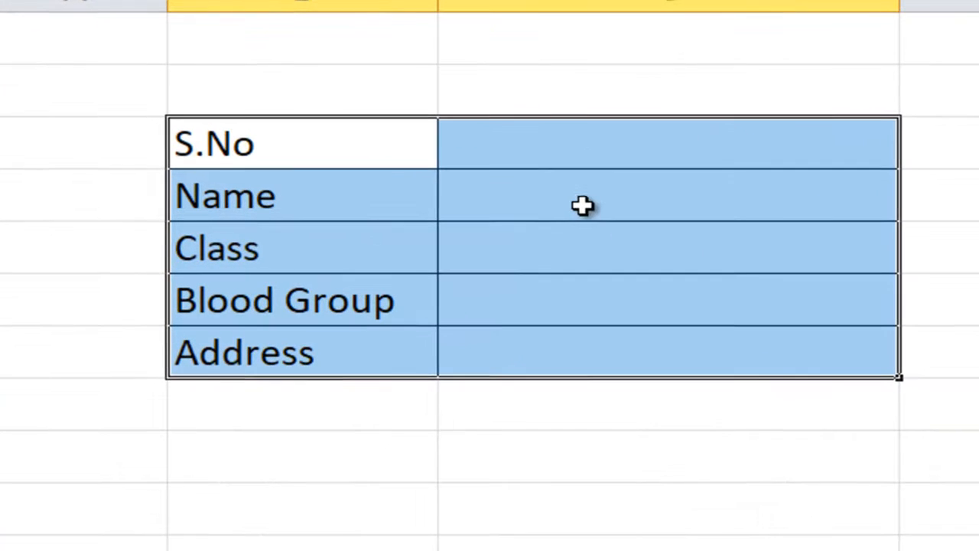
pyautogui.click(311, 258)
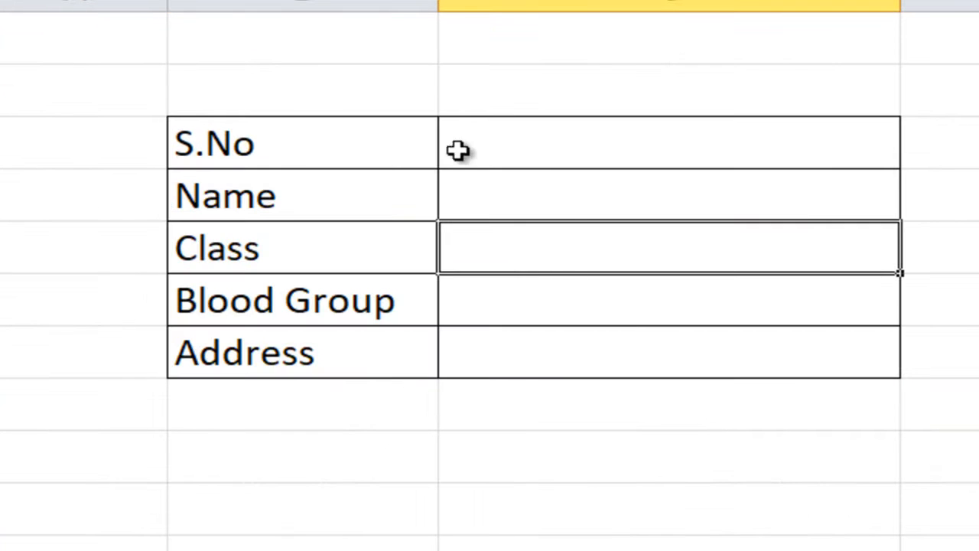
# Step: Replace the S.No label in cell B3 with ID
pyautogui.click(510, 136)
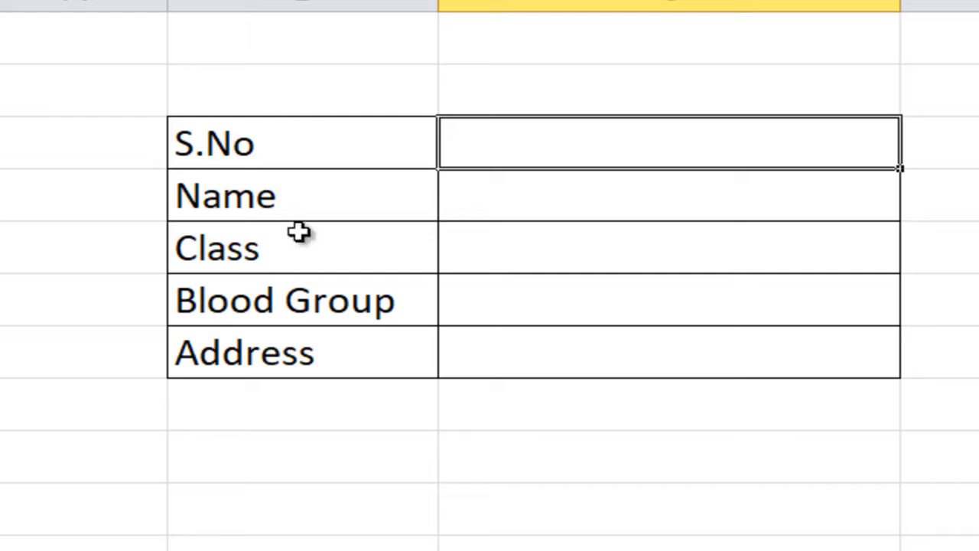
pyautogui.click(260, 145)
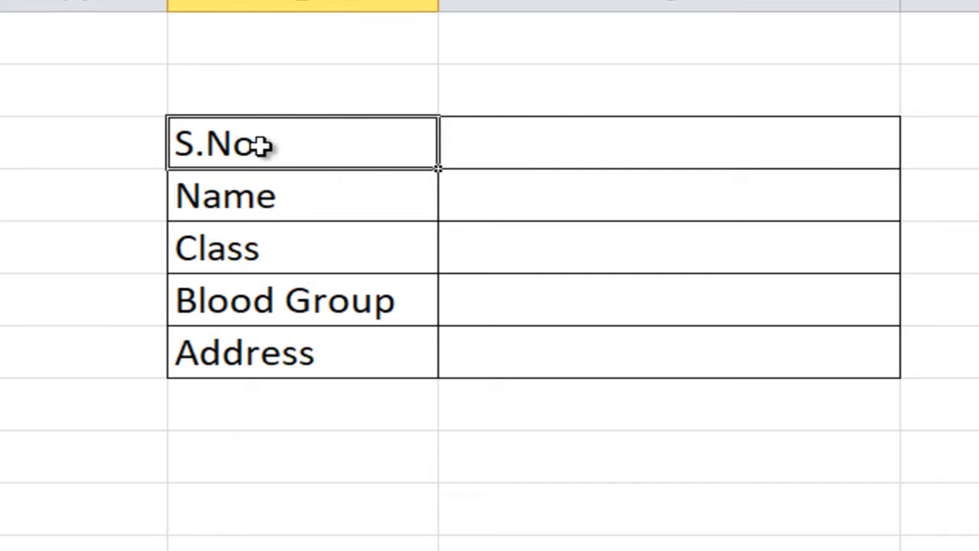
pyautogui.write('ID')
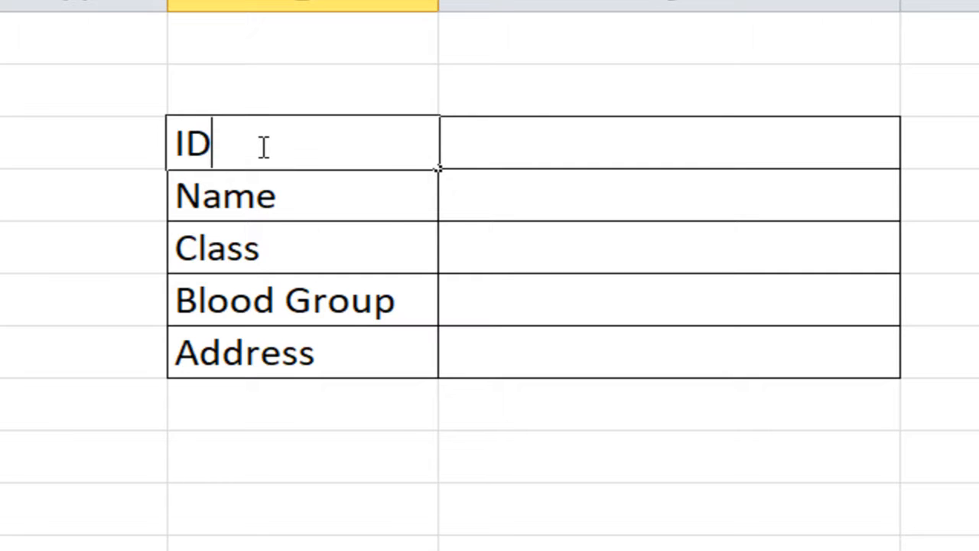
pyautogui.click(634, 444)
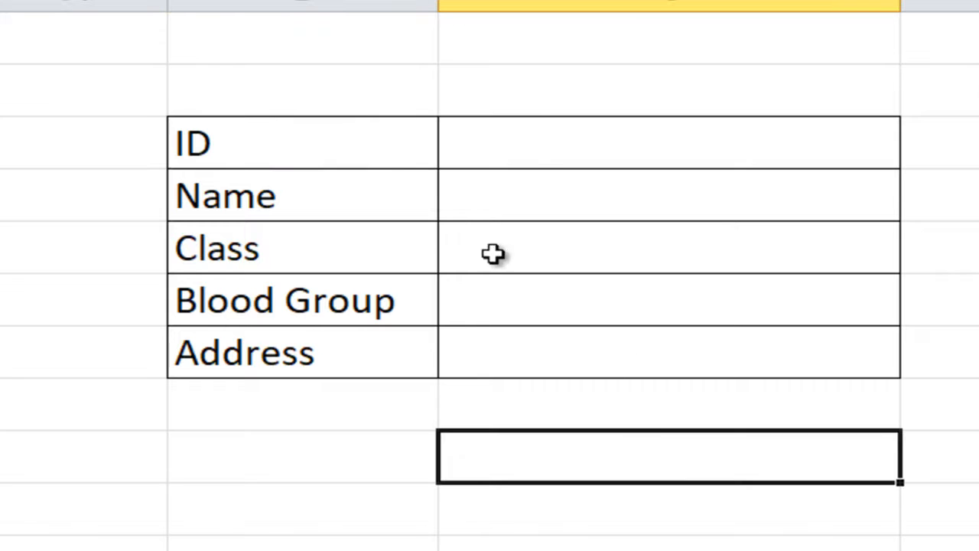
pyautogui.click(552, 136)
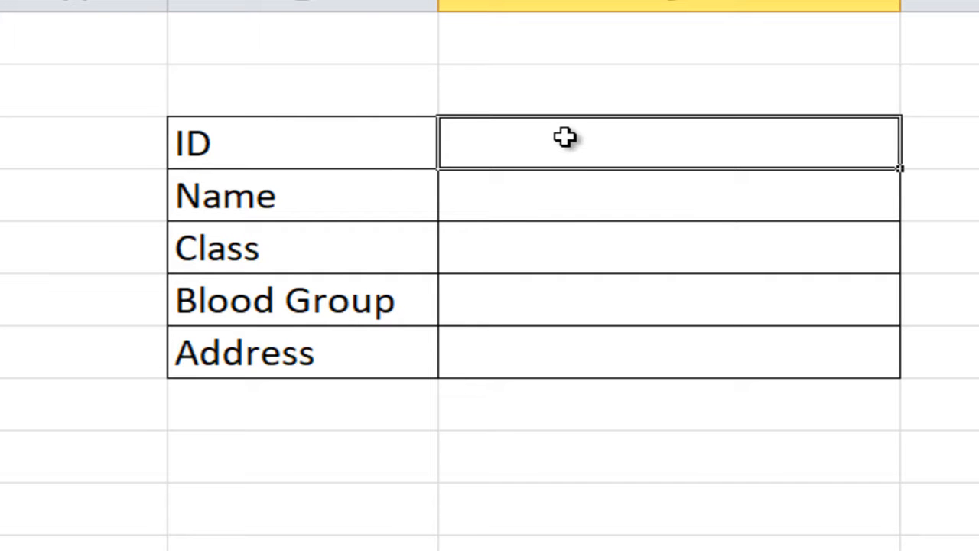
pyautogui.click(511, 204)
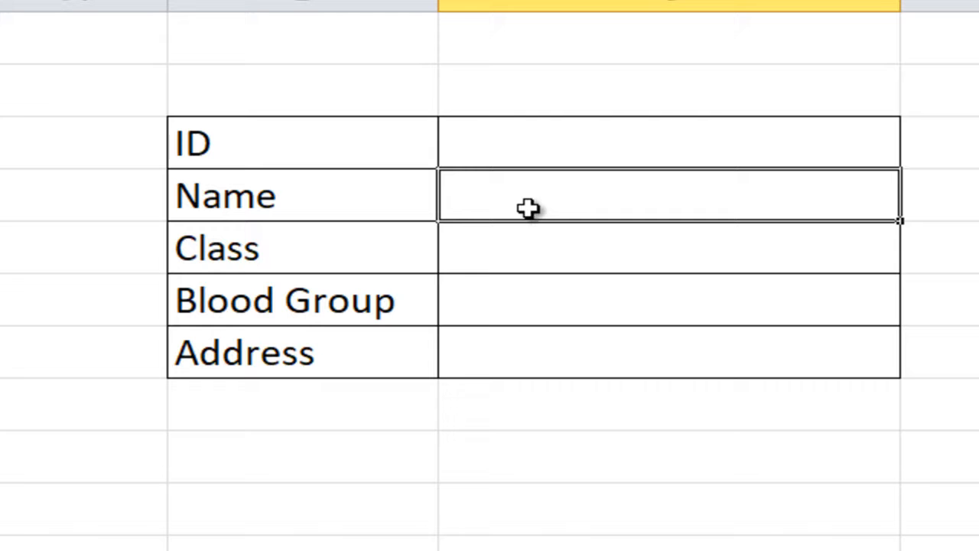
pyautogui.click(552, 135)
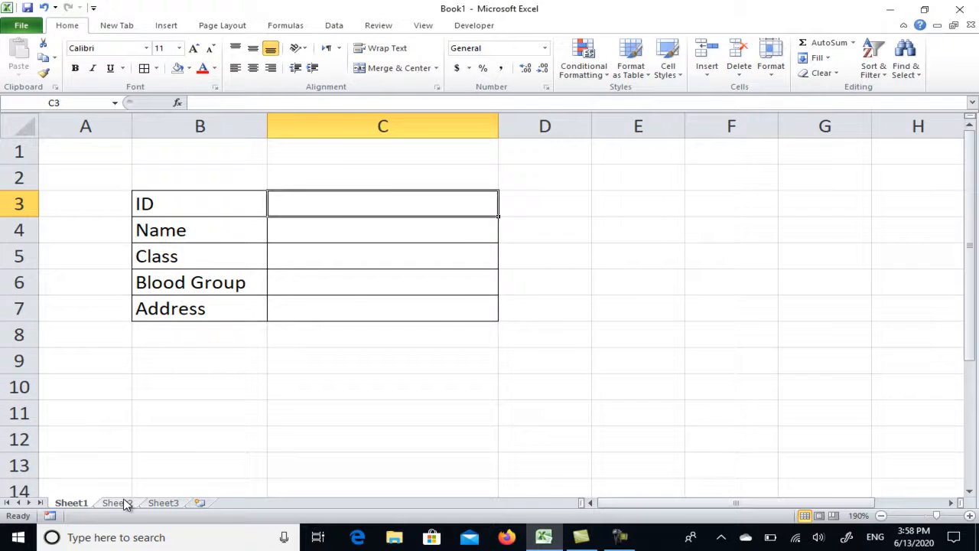
pyautogui.click(122, 503)
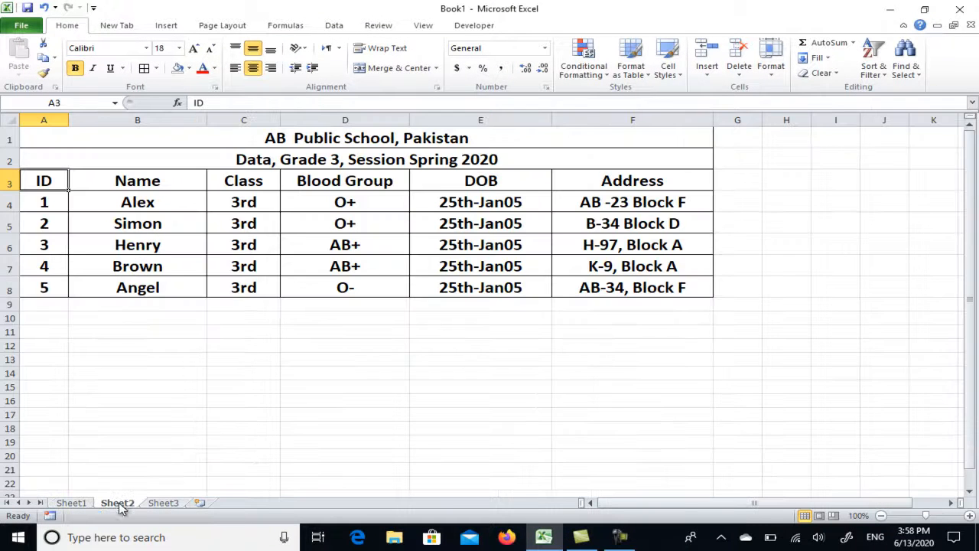
pyautogui.click(67, 505)
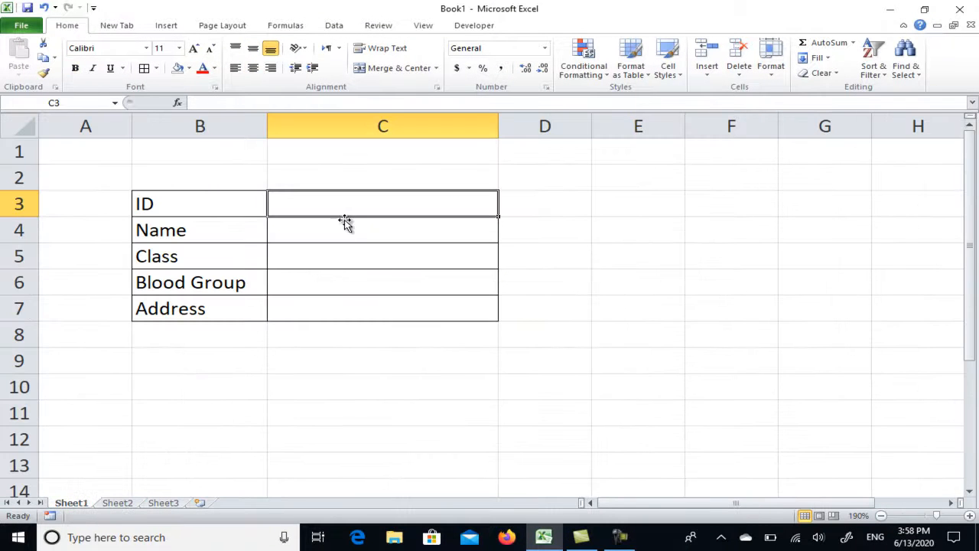
# Step: Begin a VLOOKUP formula in cell C4 with C3 as the lookup value and Sheet2! as the table's sheet reference
pyautogui.click(314, 234)
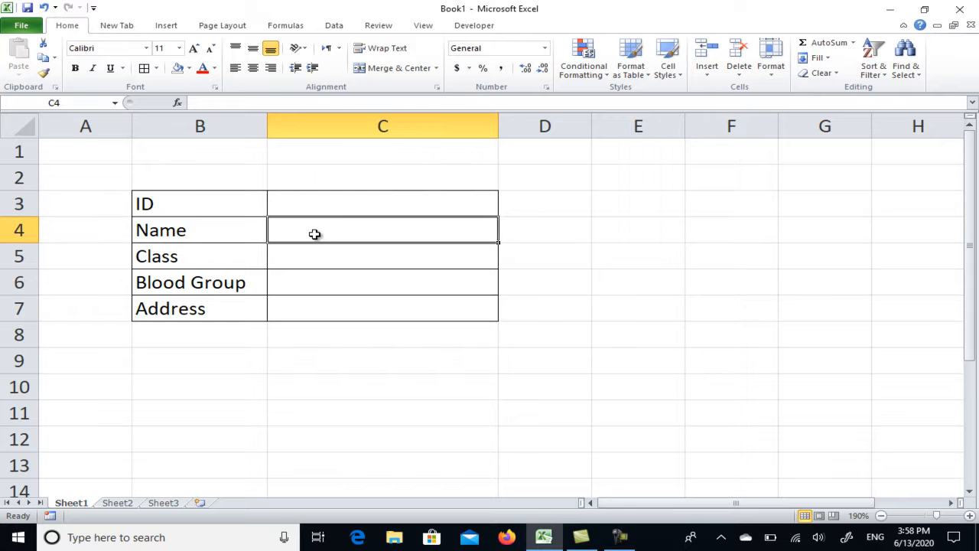
pyautogui.write('=v')
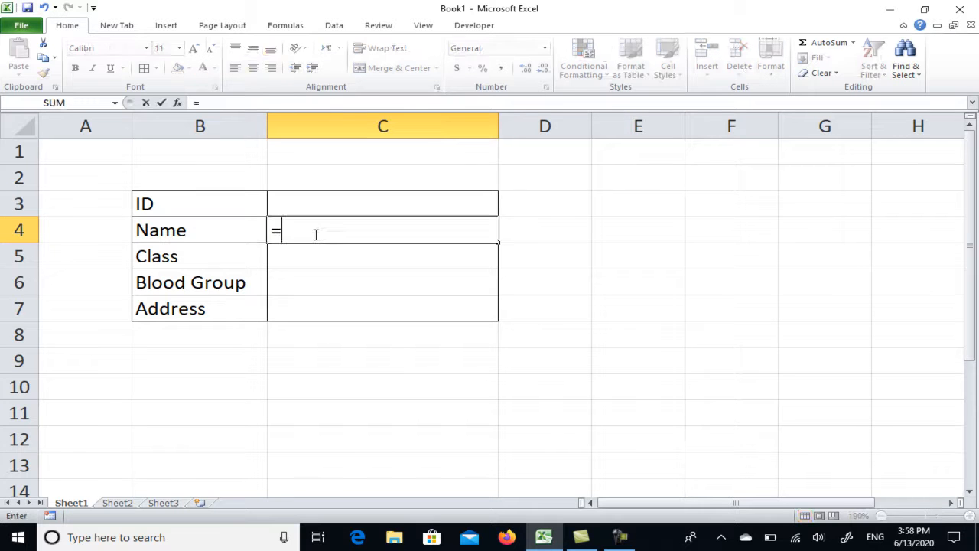
pyautogui.write('lookup')
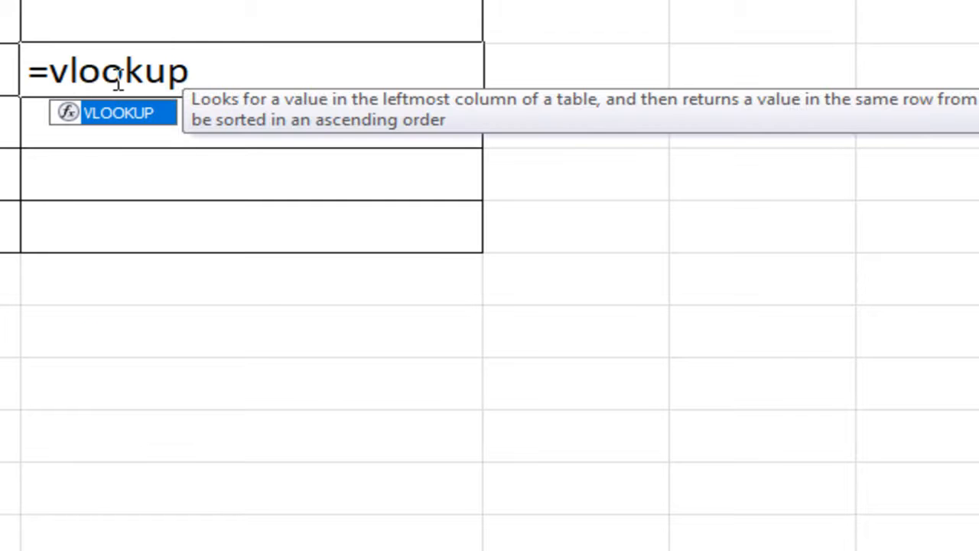
pyautogui.write('(')
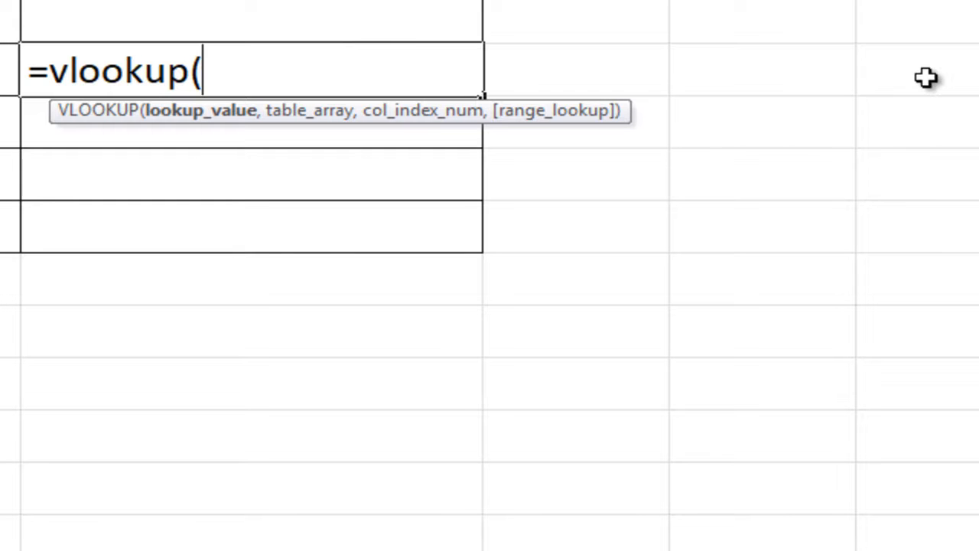
pyautogui.write('C3')
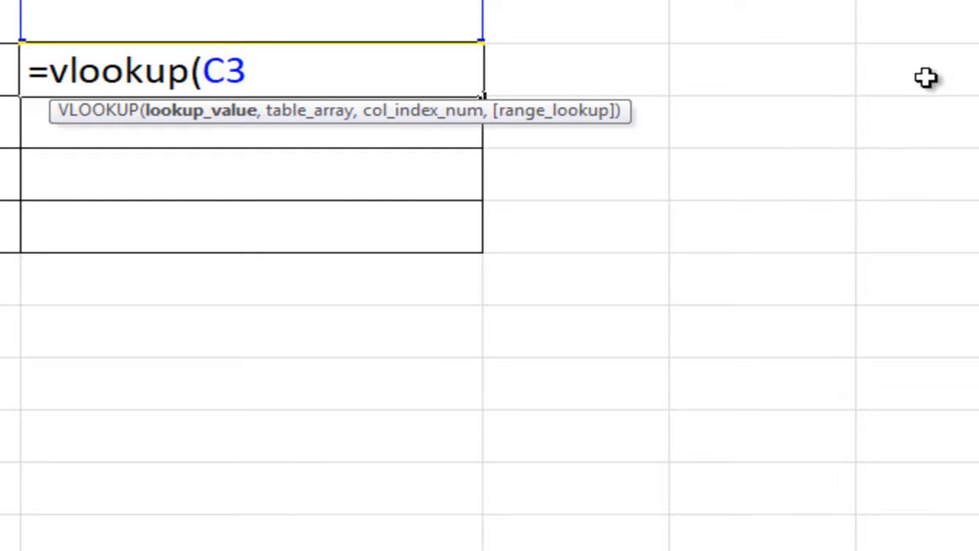
pyautogui.write(',')
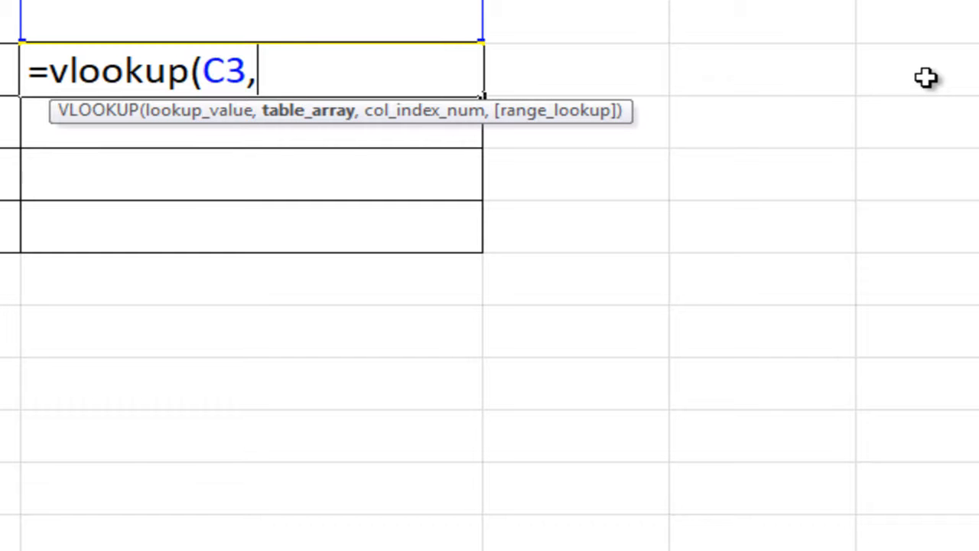
pyautogui.write('Sheet2')
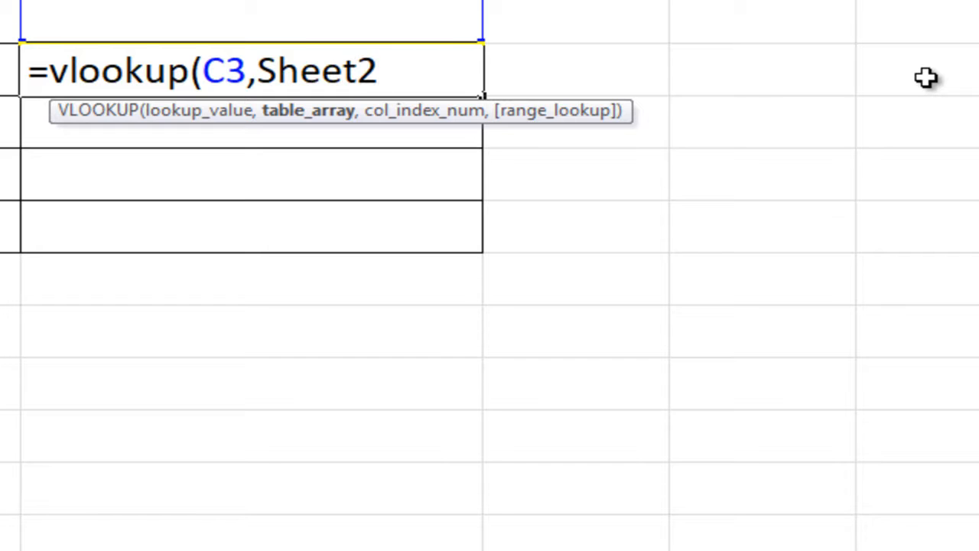
pyautogui.write('!')
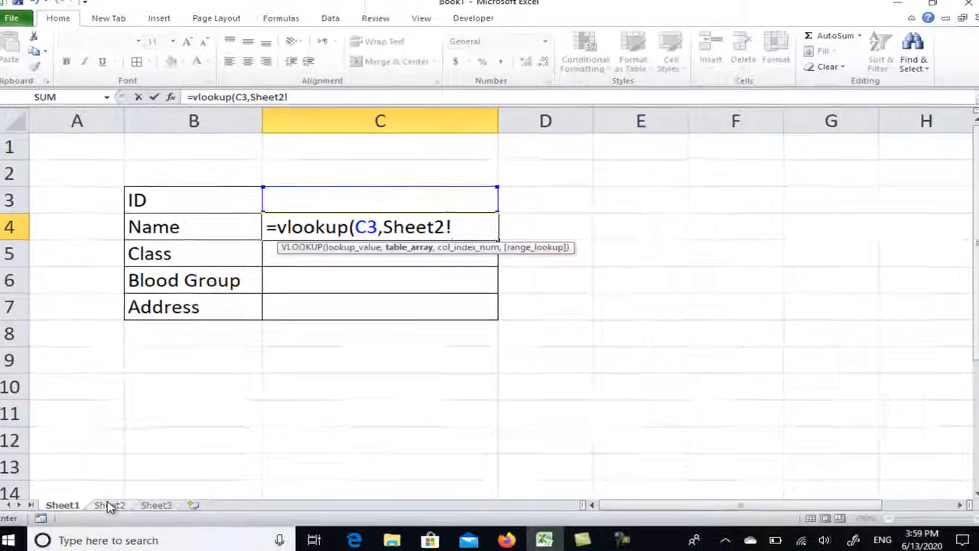
# Step: Check the student table's extent on Sheet2, then remove the extra sheet reference this adds to the C4 formula
pyautogui.click(117, 503)
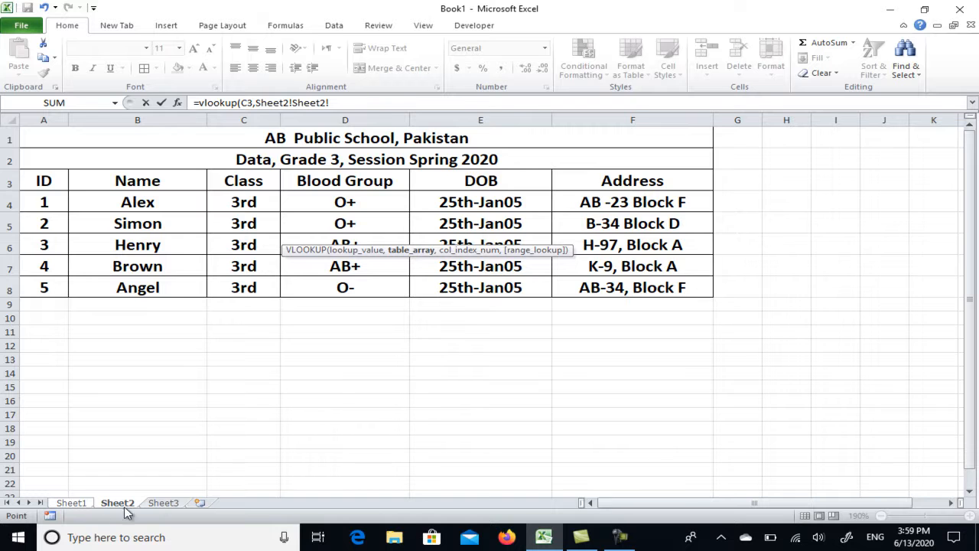
pyautogui.click(73, 505)
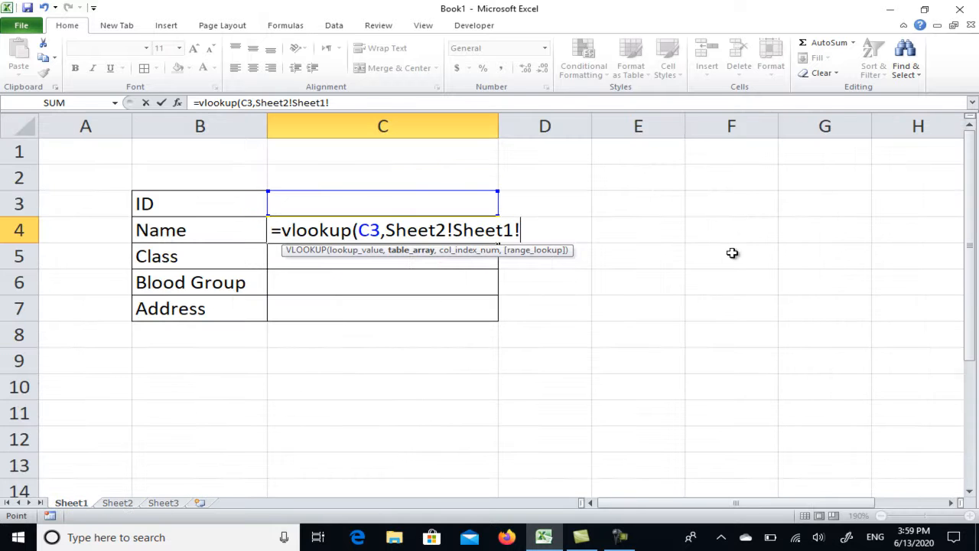
pyautogui.press('BackSpace')
pyautogui.press('BackSpace')
pyautogui.press('BackSpace')
pyautogui.press('BackSpace')
pyautogui.press('BackSpace')
pyautogui.press('BackSpace')
pyautogui.press('BackSpace')
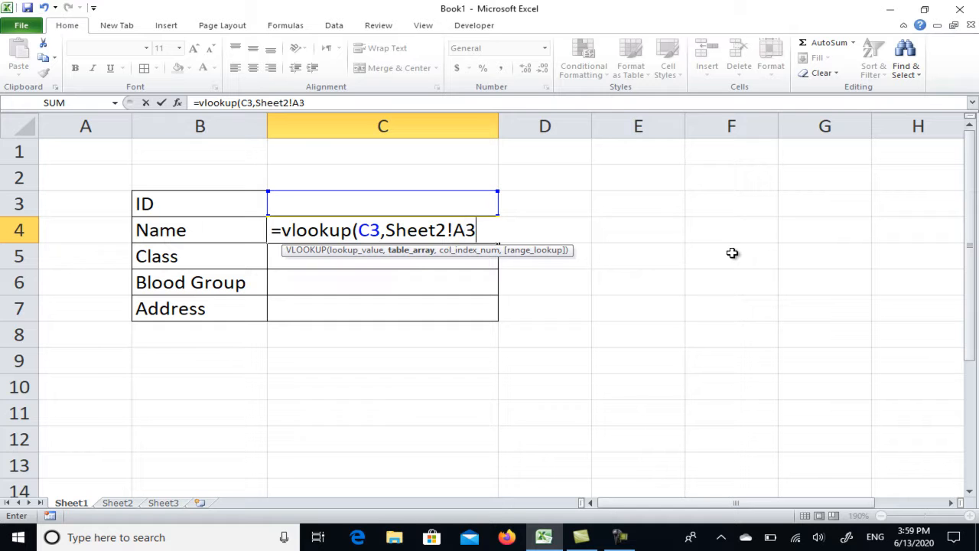
# Step: Complete the C4 formula with table range A3:F8, column index 2 and False for an exact match
pyautogui.write('A3:F')
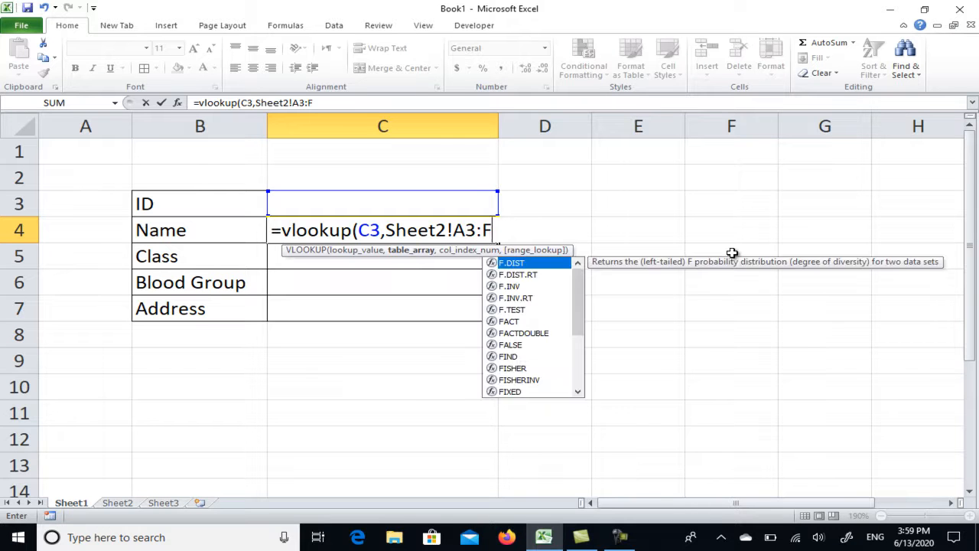
pyautogui.write('8,')
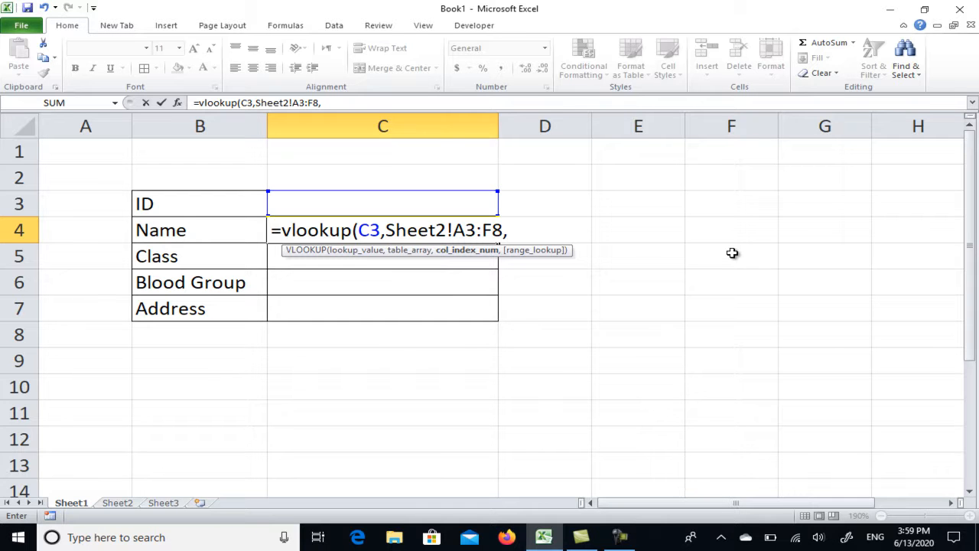
pyautogui.write('2,')
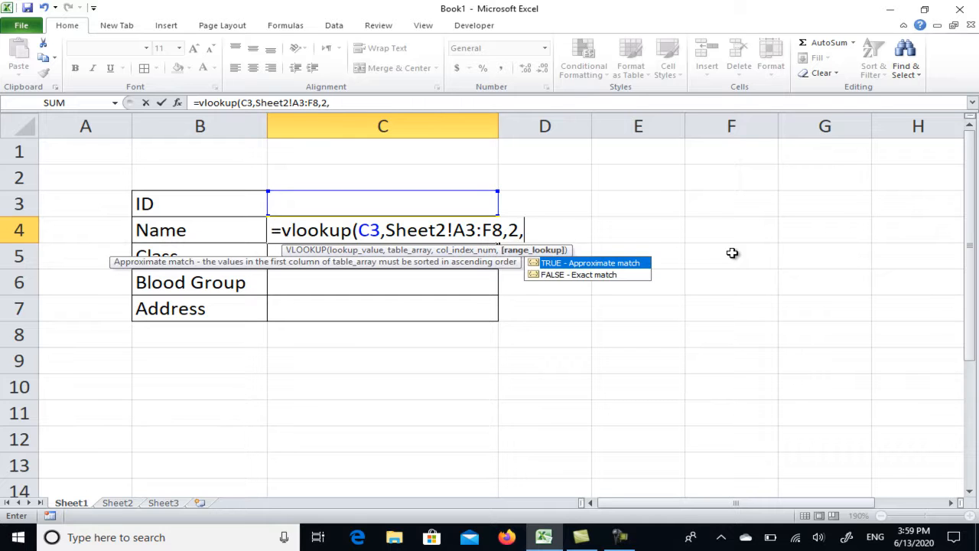
pyautogui.write('False')
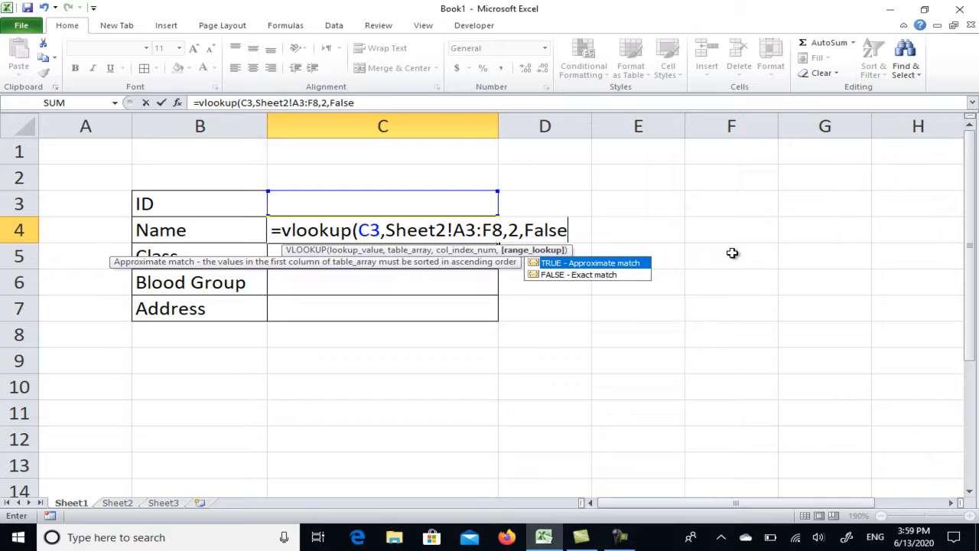
pyautogui.write(')')
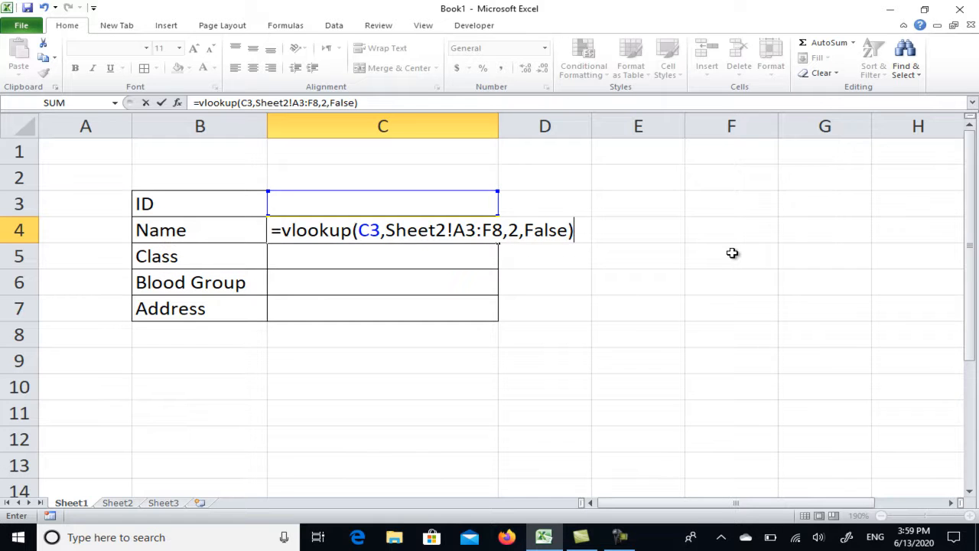
pyautogui.press('Return')
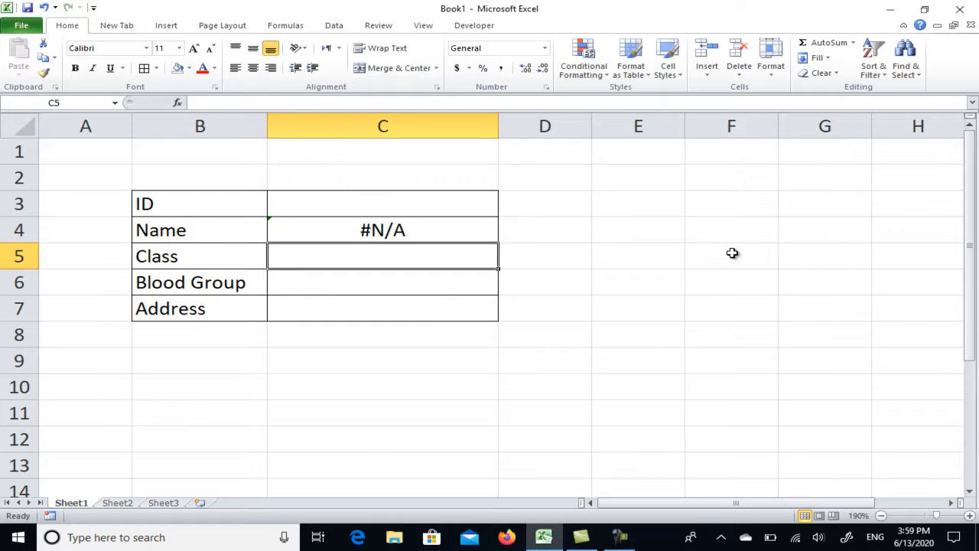
# Step: Enter 2 as the ID in cell C3 to test the Name lookup
pyautogui.click(370, 207)
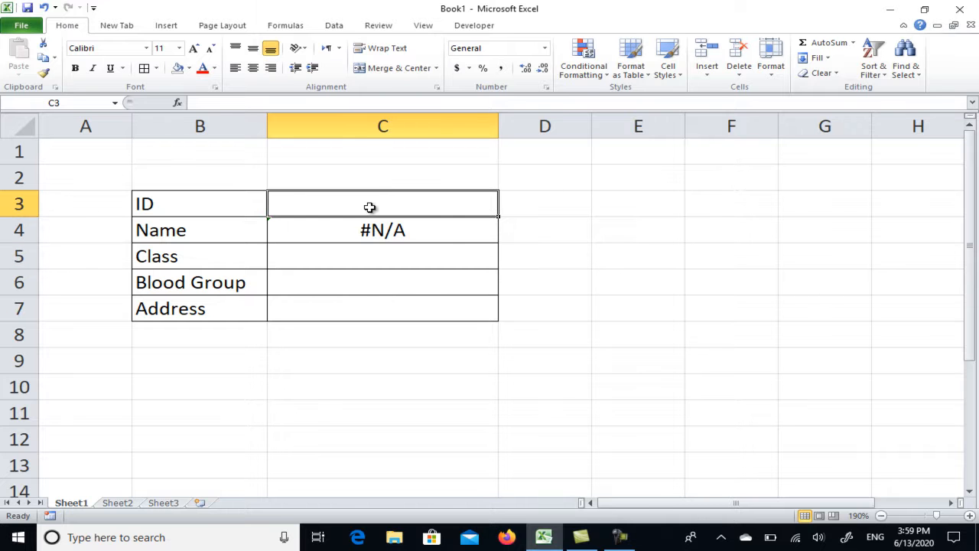
pyautogui.write('2')
pyautogui.click(634, 229)
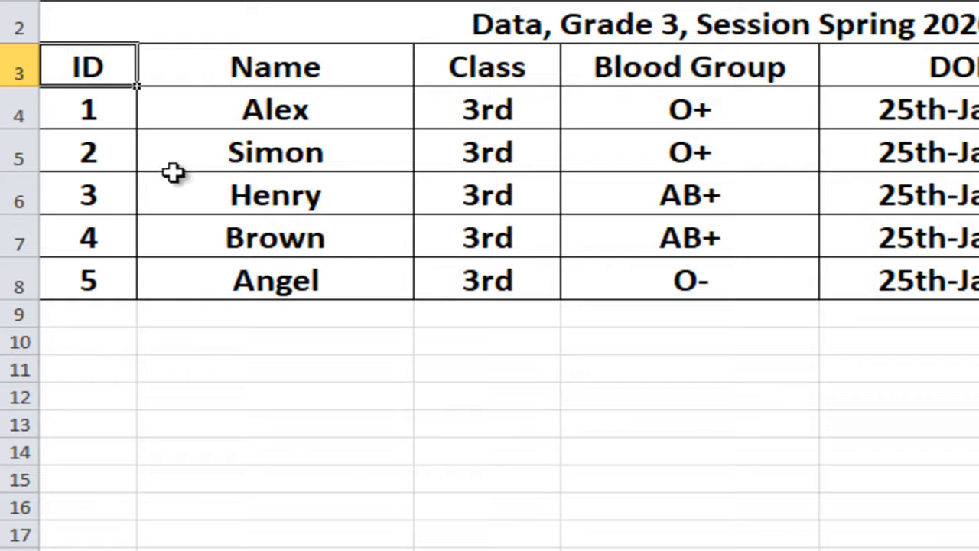
# Step: Examine the row for ID 2 and the order of the column headings on Sheet2, and return to Sheet1
pyautogui.click(90, 154)
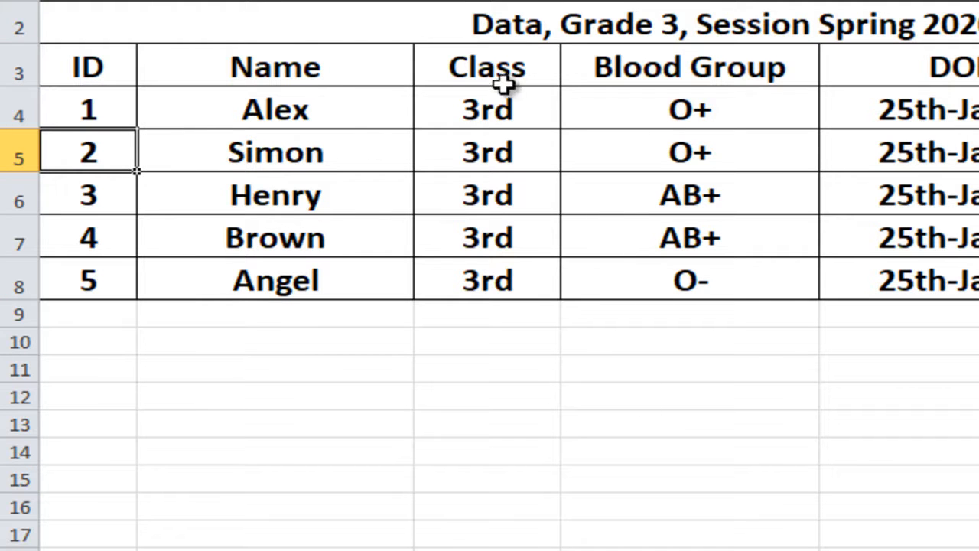
pyautogui.click(464, 98)
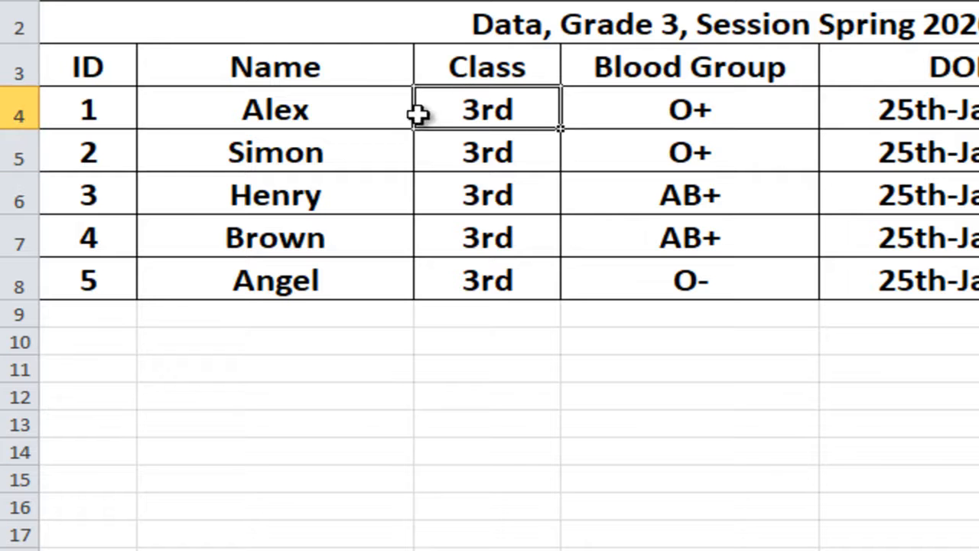
pyautogui.click(479, 67)
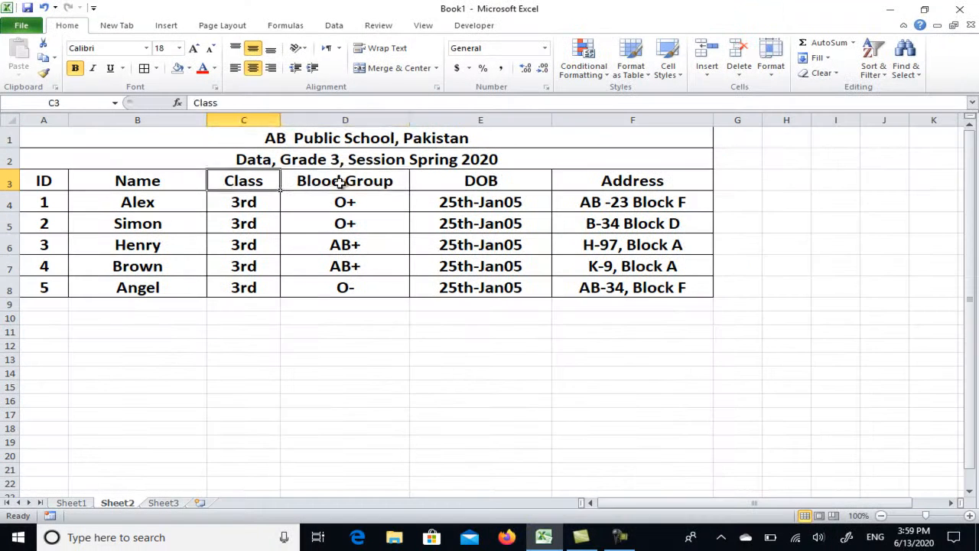
pyautogui.click(340, 182)
pyautogui.click(460, 183)
pyautogui.click(607, 183)
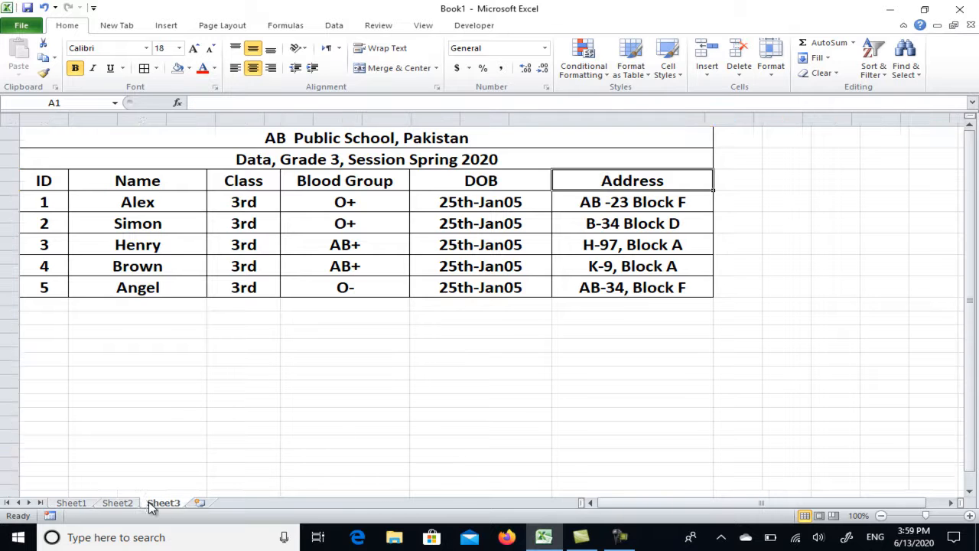
pyautogui.click(160, 505)
pyautogui.click(71, 503)
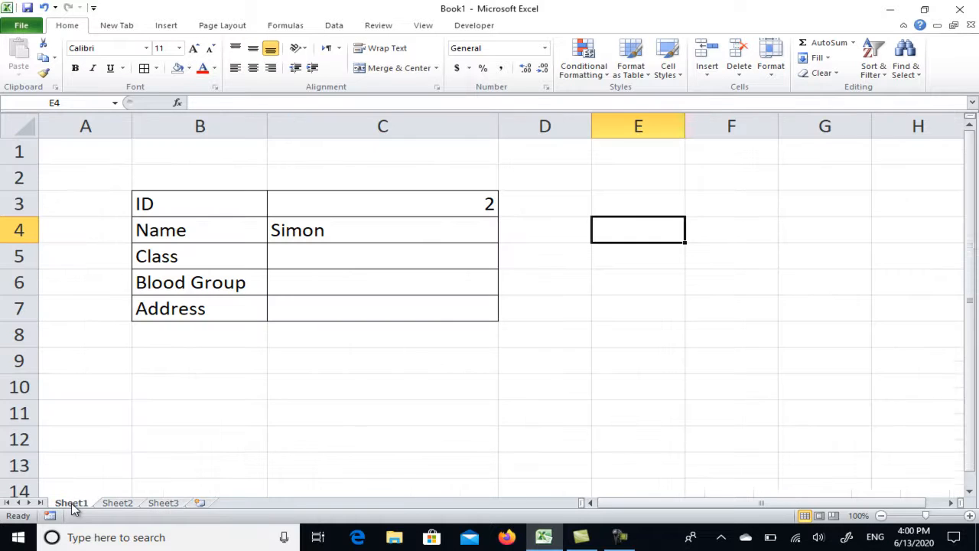
# Step: Copy the full VLOOKUP formula text from cell C4 and leave that cell unchanged
pyautogui.click(303, 258)
pyautogui.click(334, 229)
pyautogui.doubleClick(335, 229)
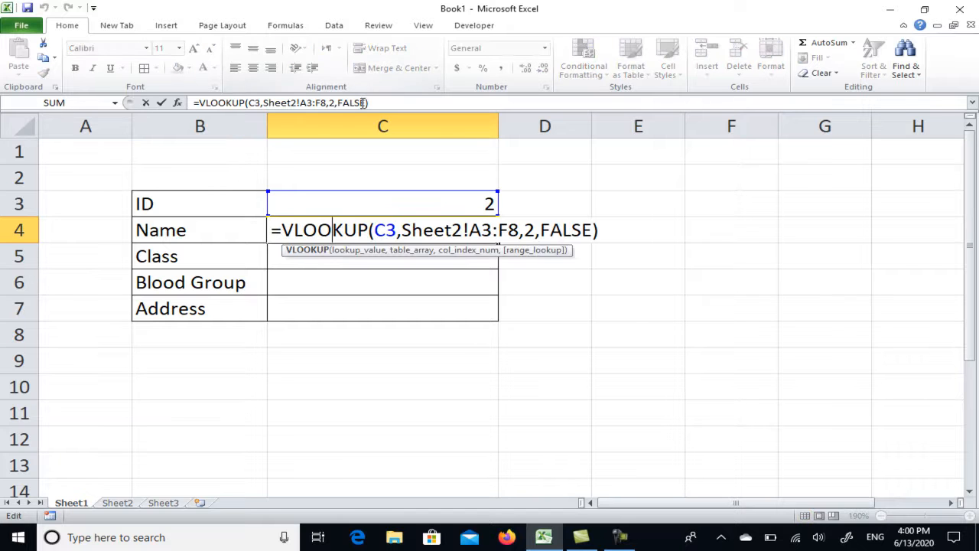
pyautogui.moveTo(387, 102); pyautogui.dragTo(42, 90)
pyautogui.hotkey('ctrl', 'c')
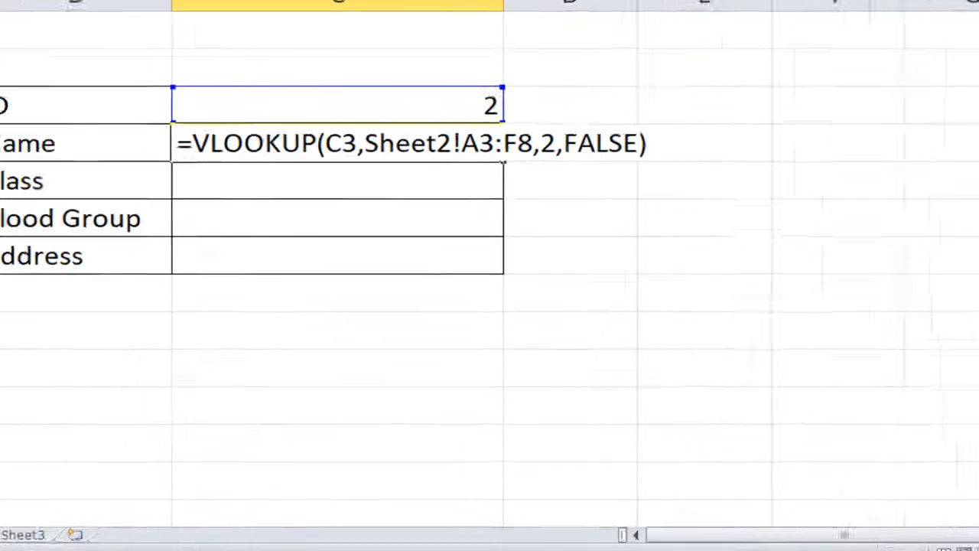
pyautogui.press('Escape')
# Step: Paste the VLOOKUP formula into the Class cell C5 and set its column index to 3
pyautogui.doubleClick(161, 95)
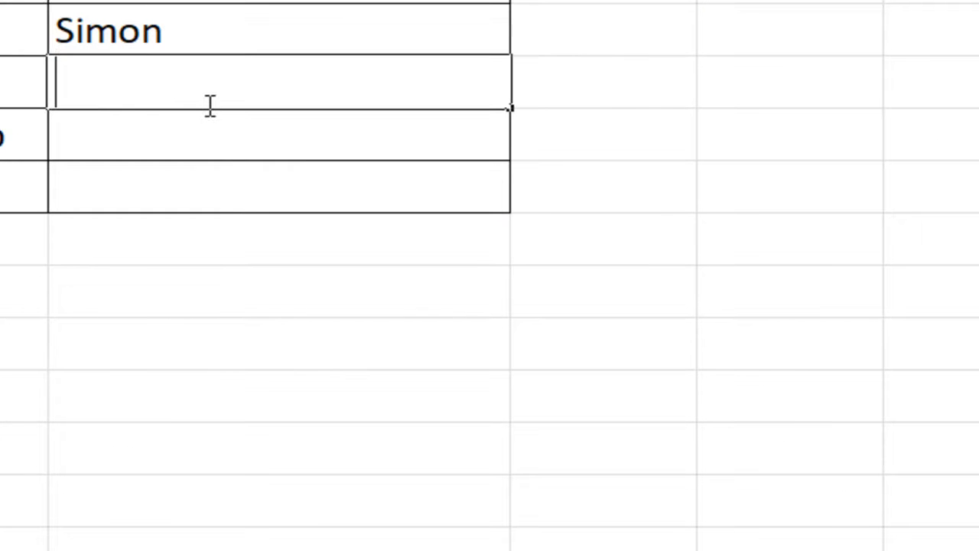
pyautogui.hotkey('ctrl', 'v')
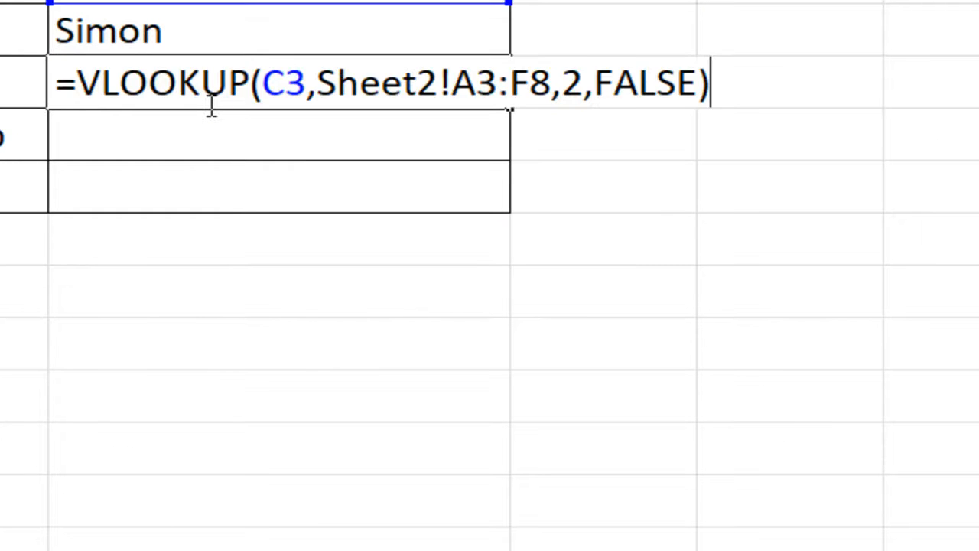
pyautogui.click(584, 84)
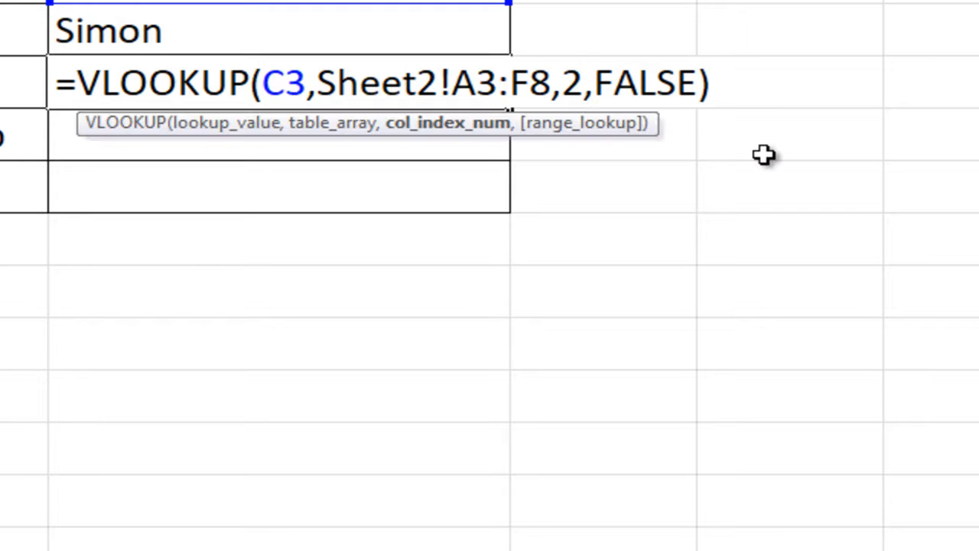
pyautogui.press('BackSpace')
pyautogui.write('3')
pyautogui.press('Return')
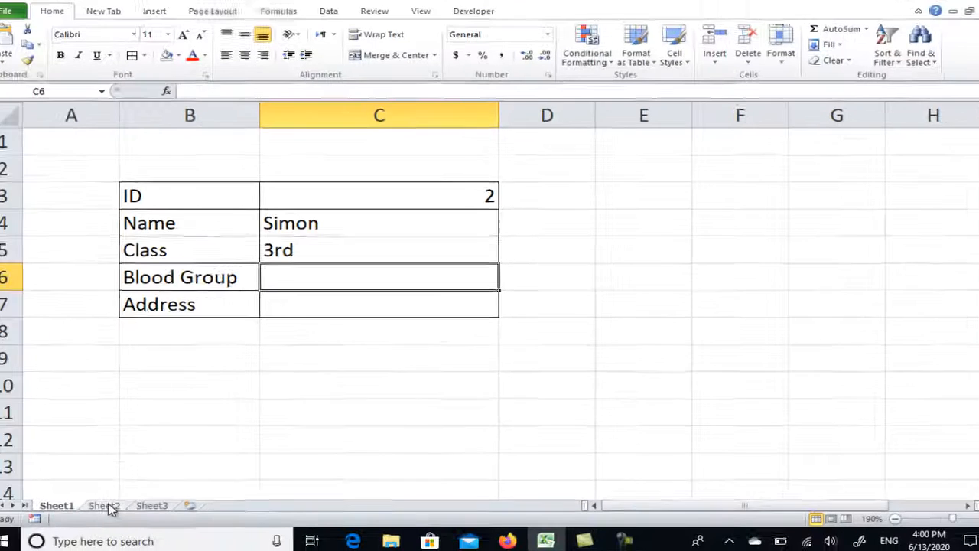
# Step: Check the column order on Sheet2 and review the VLOOKUP formula in cell C5 of Sheet1
pyautogui.click(119, 503)
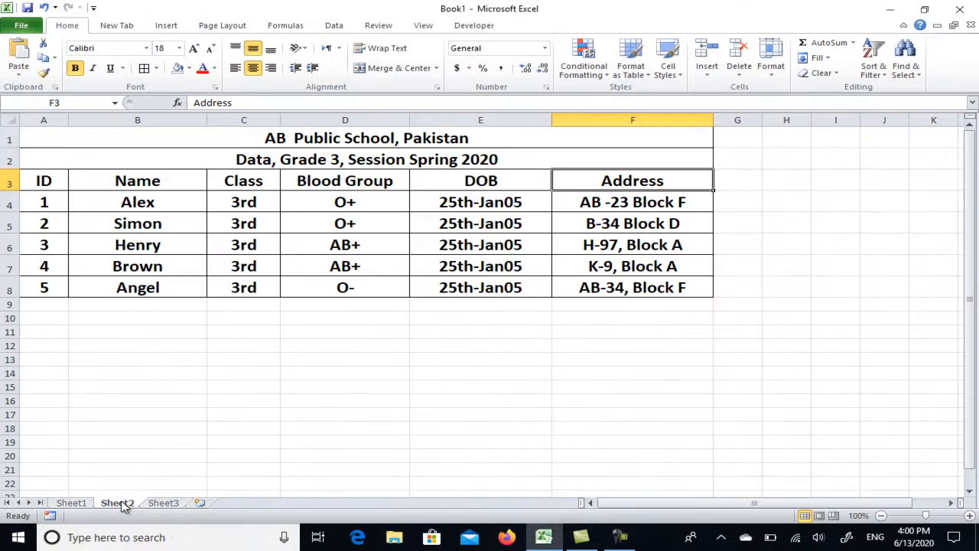
pyautogui.click(71, 502)
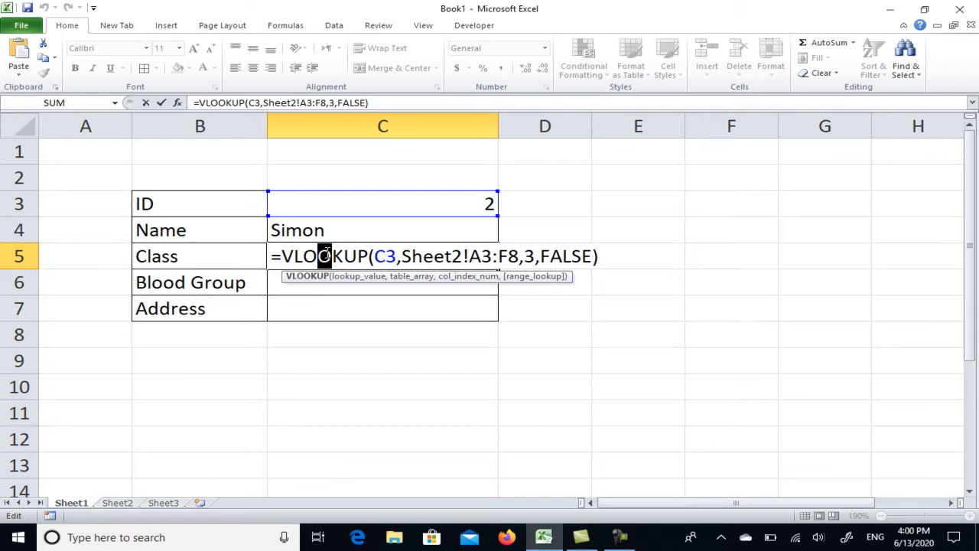
pyautogui.hotkey('ctrl', 'Return')
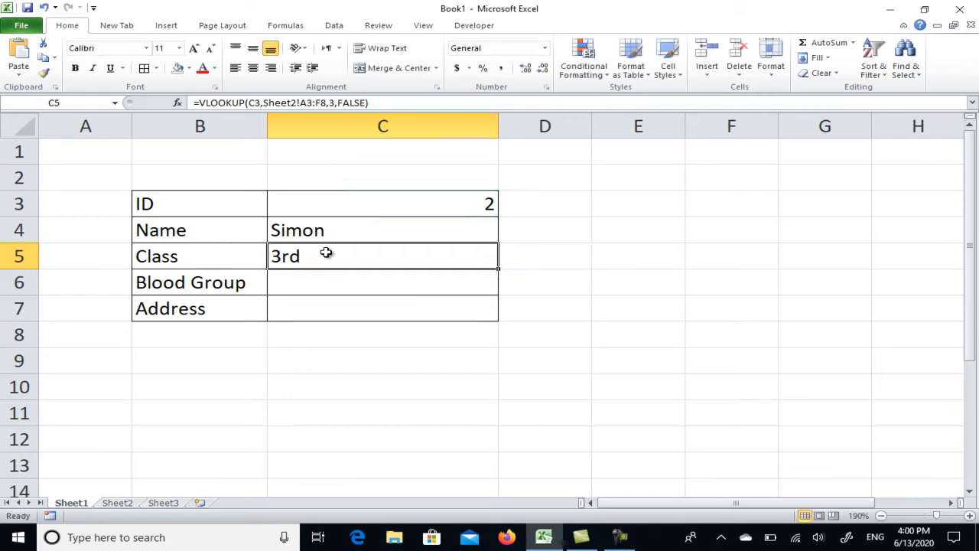
# Step: Check the column order on Sheet2, paste the VLOOKUP formula into Blood Group cell C6 on Sheet1, and set its column index to 4
pyautogui.click(118, 503)
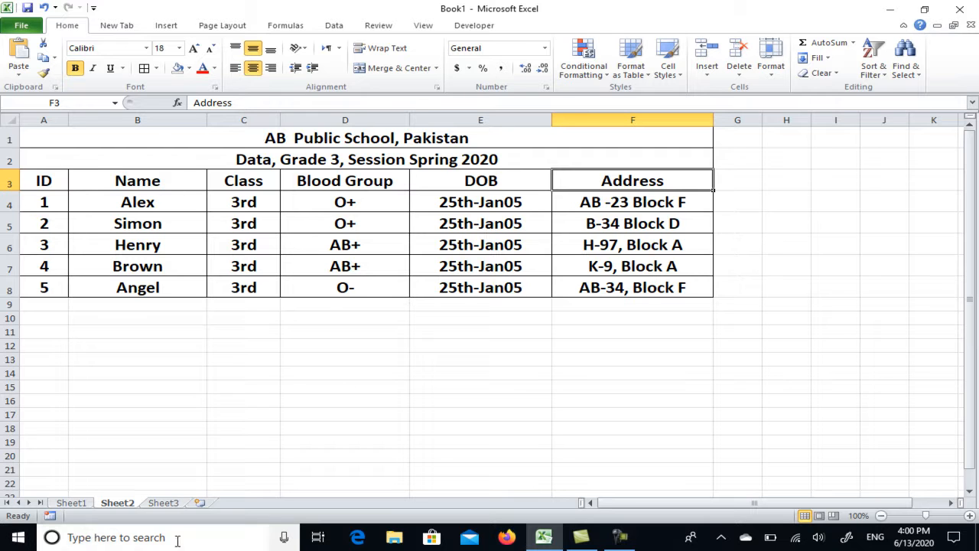
pyautogui.click(71, 504)
pyautogui.doubleClick(334, 281)
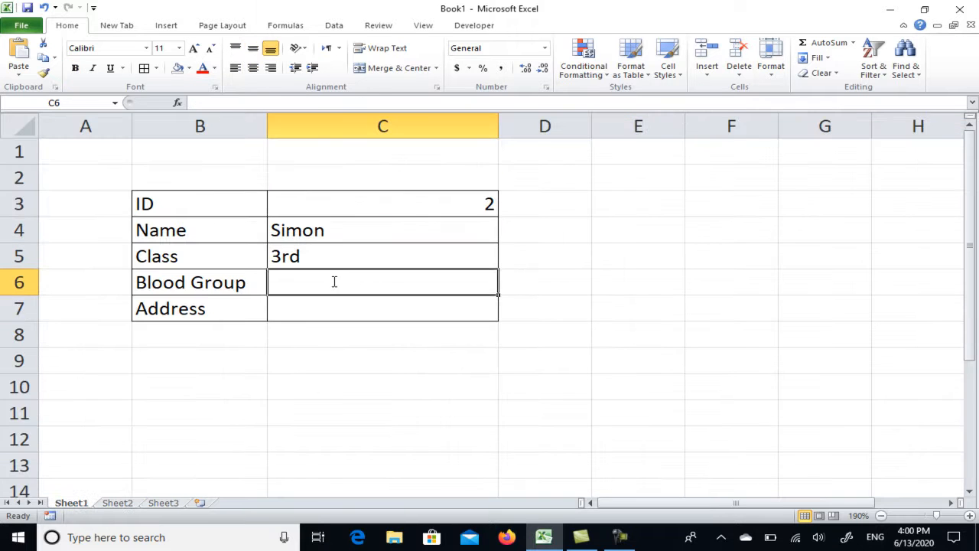
pyautogui.hotkey('ctrl', 'v')
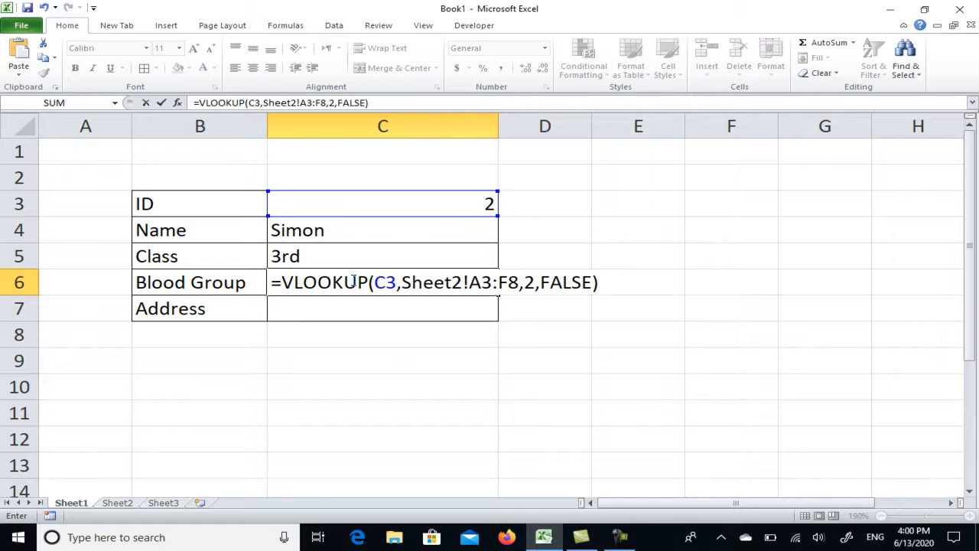
pyautogui.click(530, 284)
pyautogui.press('BackSpace')
pyautogui.write('4')
pyautogui.press('Return')
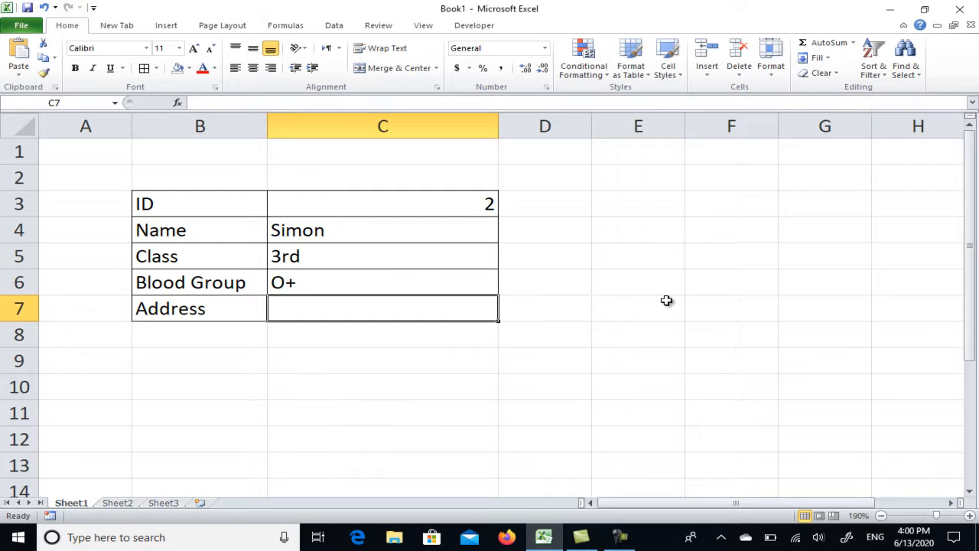
# Step: Check the Address column's position on Sheet2, paste the VLOOKUP formula into Address cell C7 on Sheet1, and set its column index to 6
pyautogui.click(117, 503)
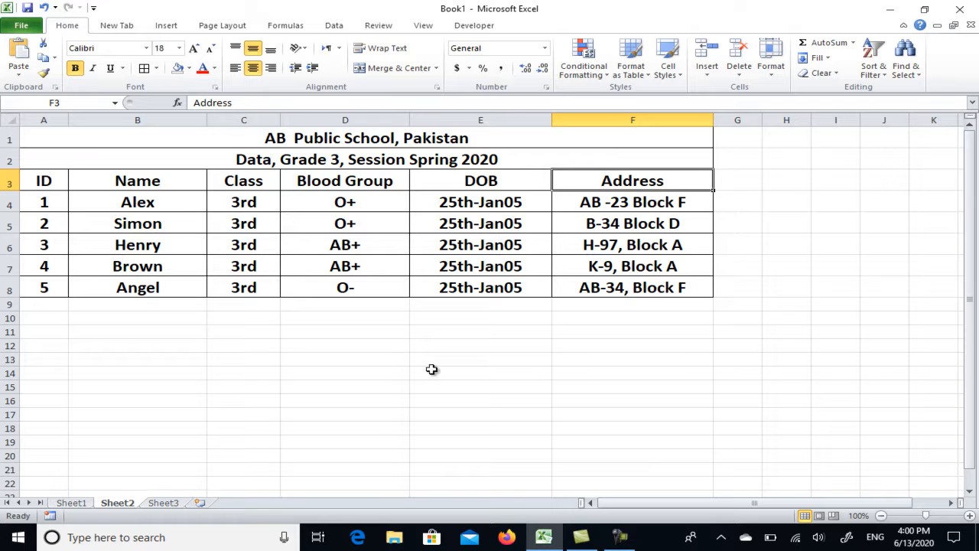
pyautogui.click(73, 504)
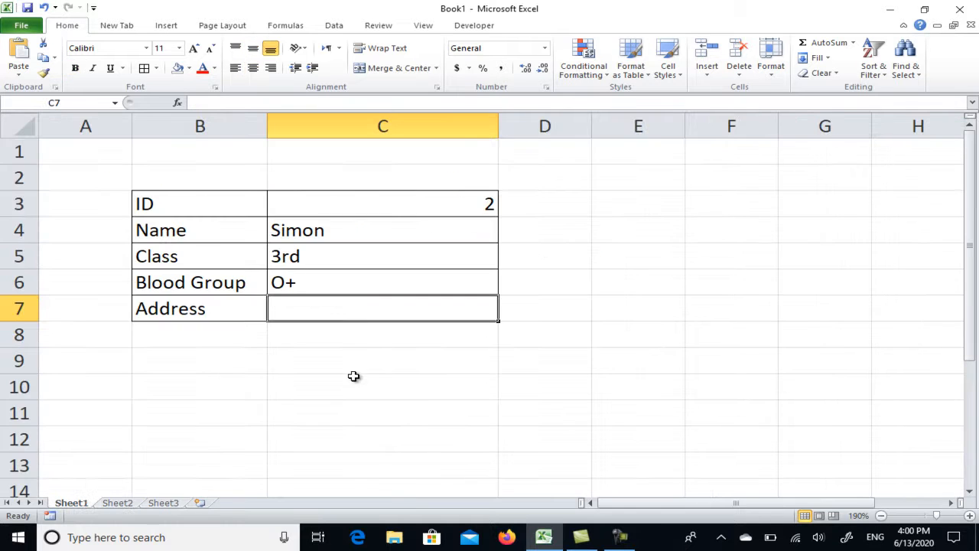
pyautogui.doubleClick(365, 310)
pyautogui.hotkey('ctrl', 'v')
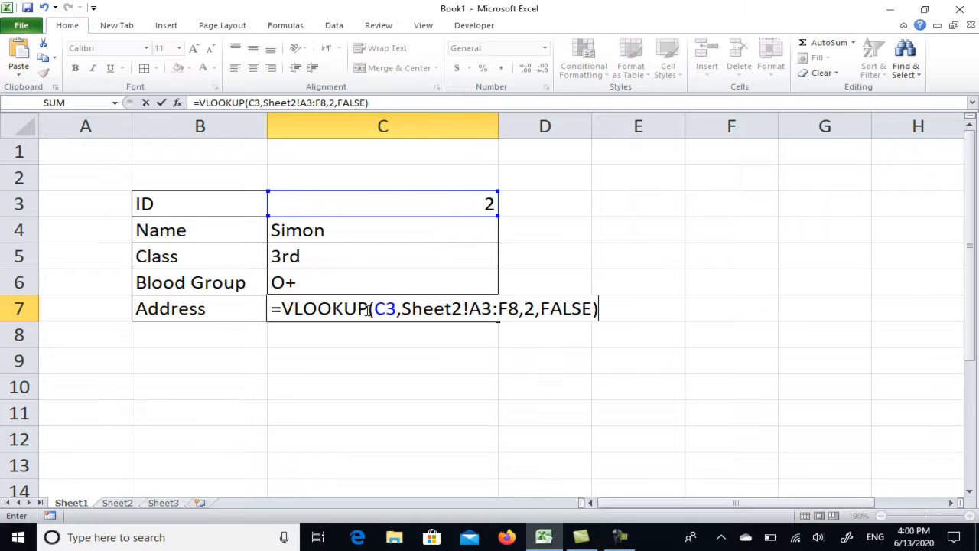
pyautogui.click(532, 309)
pyautogui.press('BackSpace')
pyautogui.write('6')
pyautogui.press('Return')
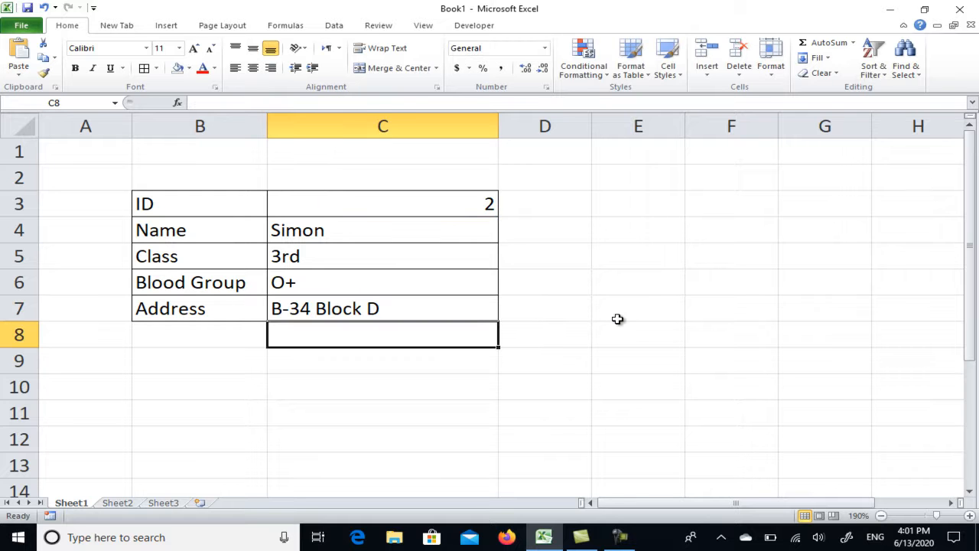
pyautogui.click(485, 431)
# Step: Center the contents of the form range B3:C7 horizontally and vertically
pyautogui.moveTo(170, 203); pyautogui.dragTo(413, 319)
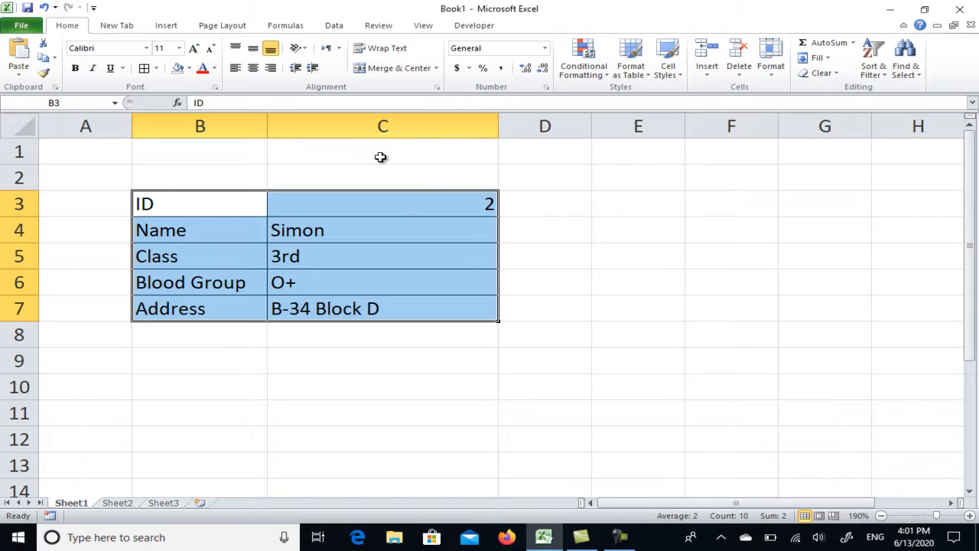
pyautogui.click(254, 68)
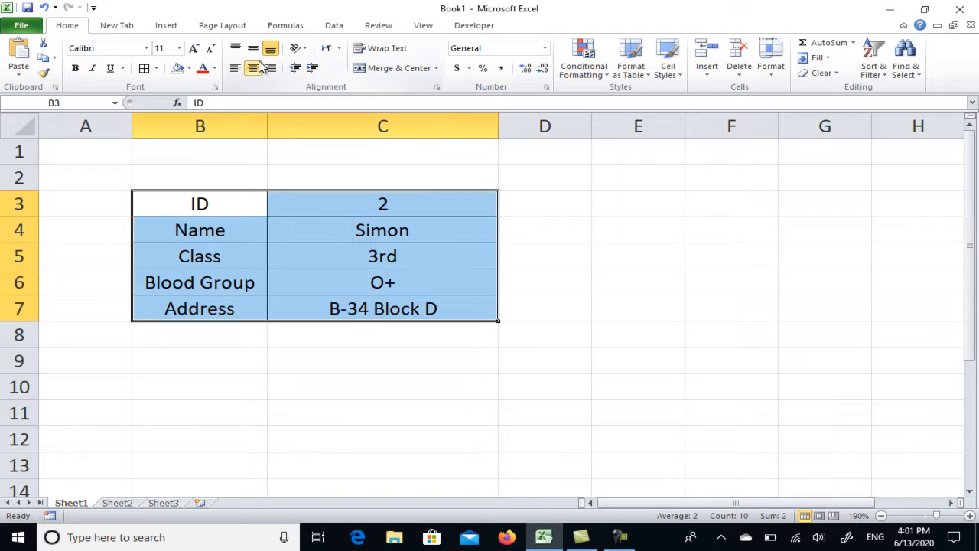
pyautogui.click(255, 49)
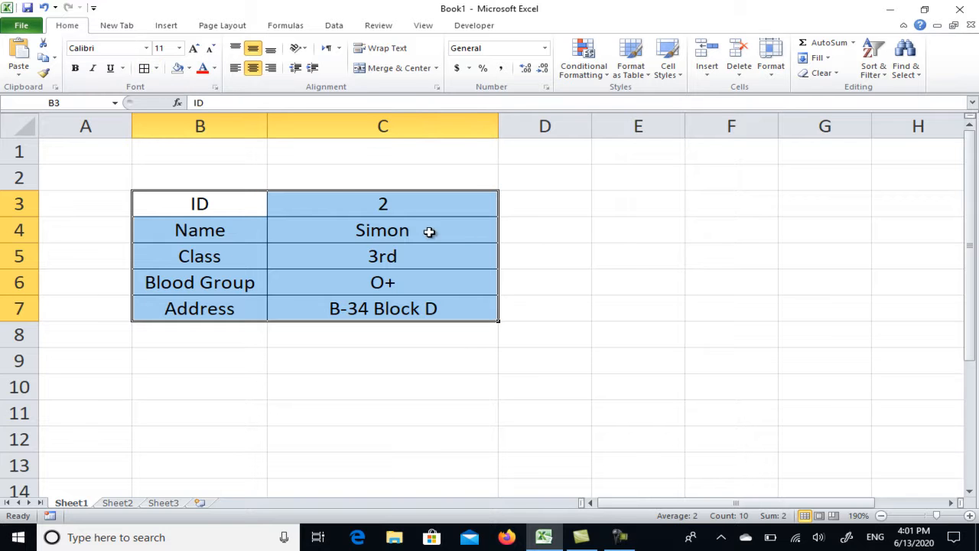
# Step: Increase the font size of B3:C7 to 16 and widen columns C and B to suit the larger text
pyautogui.click(194, 49)
pyautogui.click(194, 48)
pyautogui.click(194, 48)
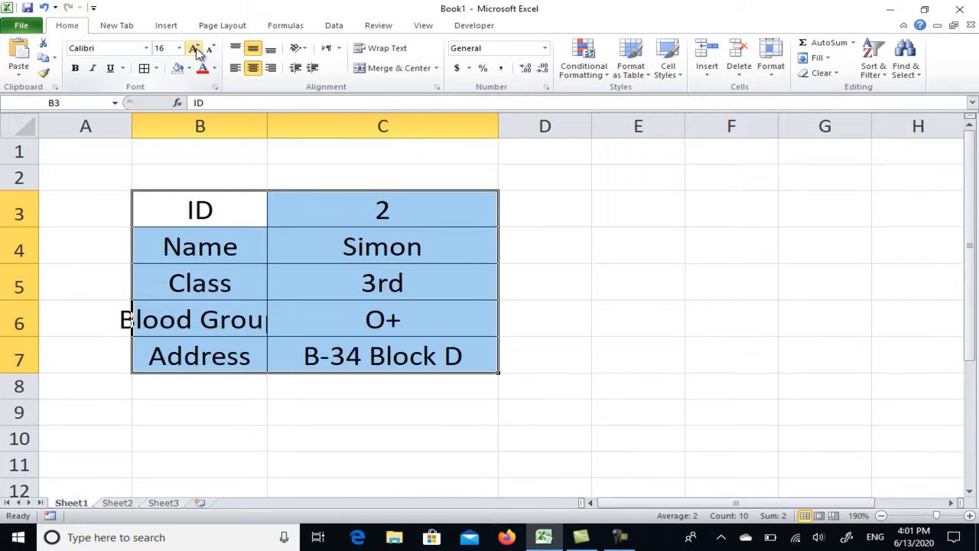
pyautogui.moveTo(498, 131); pyautogui.dragTo(570, 127)
pyautogui.moveTo(271, 131); pyautogui.dragTo(291, 130)
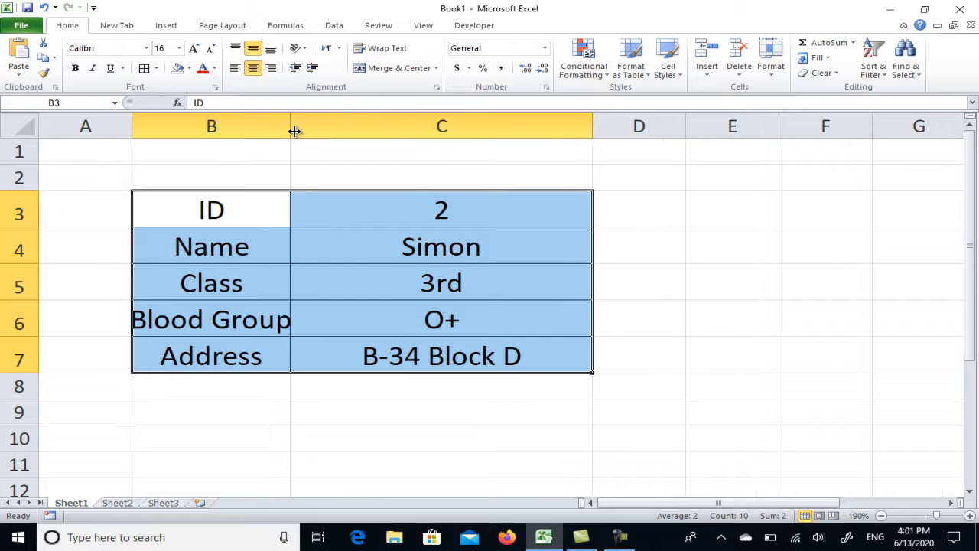
# Step: Fill the ID input cell C3 with standard yellow
pyautogui.click(387, 208)
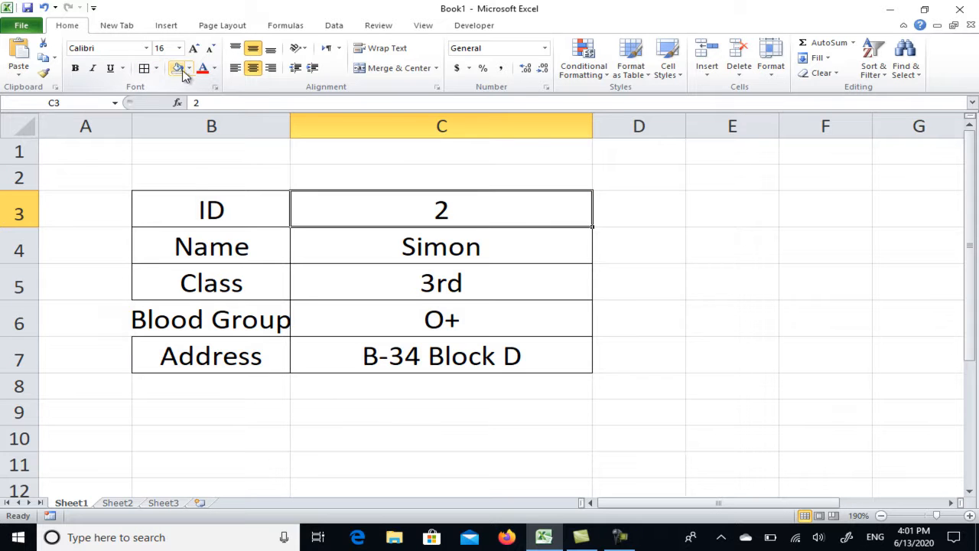
pyautogui.click(190, 69)
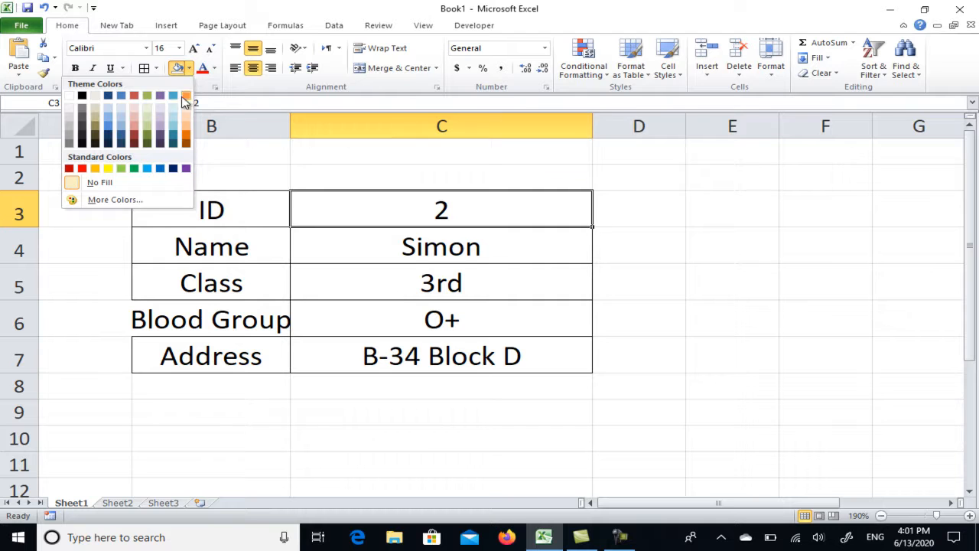
pyautogui.click(108, 168)
pyautogui.click(737, 286)
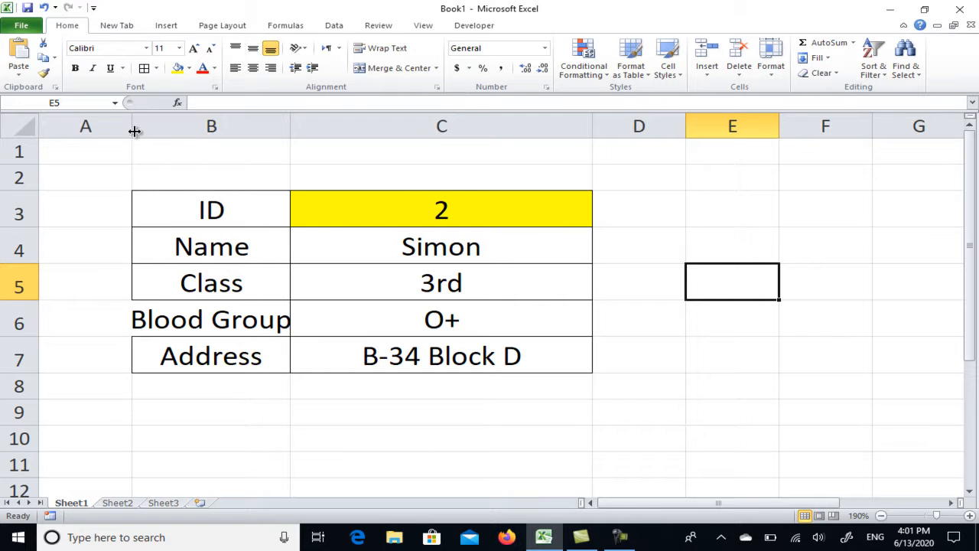
# Step: Merge and center B1:C1 and enter the title "Find Student's Record" in the merged cell
pyautogui.moveTo(170, 152); pyautogui.dragTo(409, 154)
pyautogui.click(383, 67)
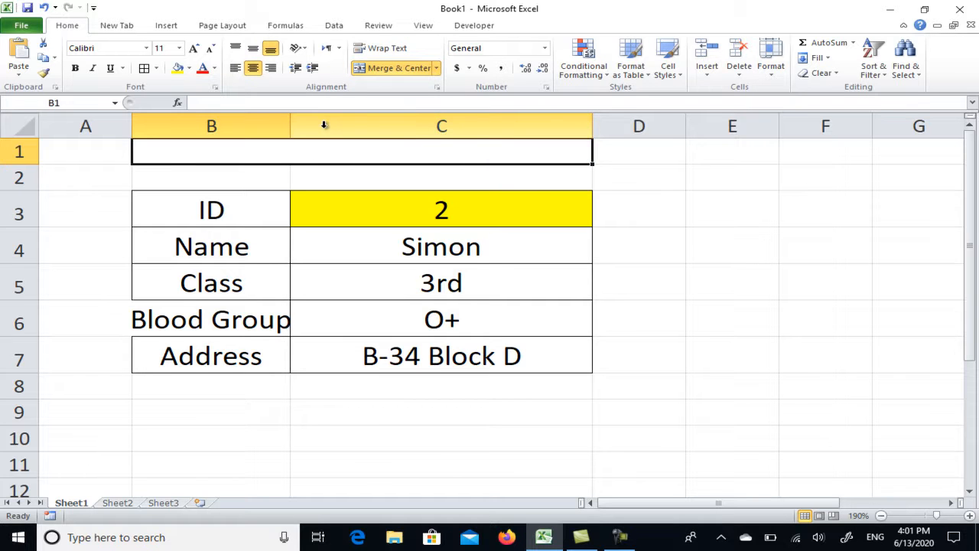
pyautogui.write('Find St')
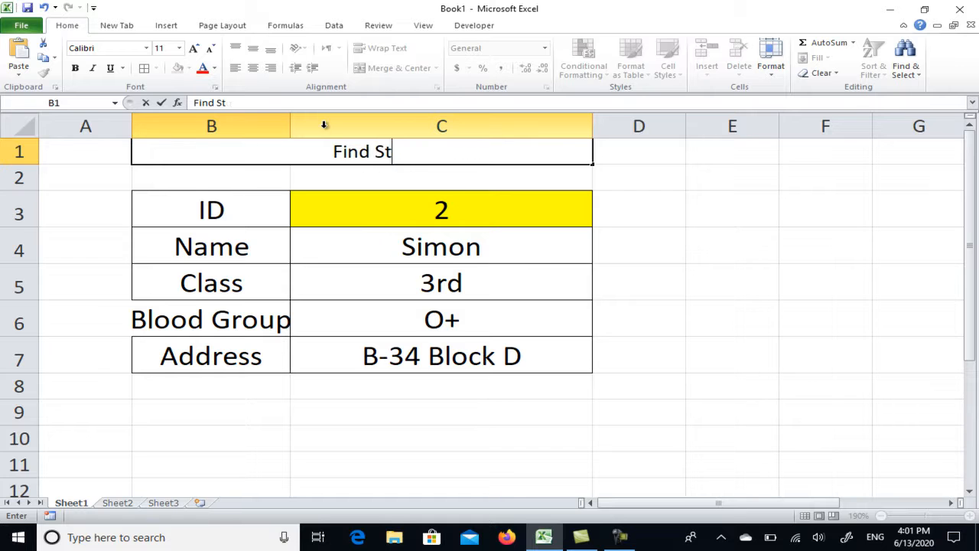
pyautogui.write('udent')
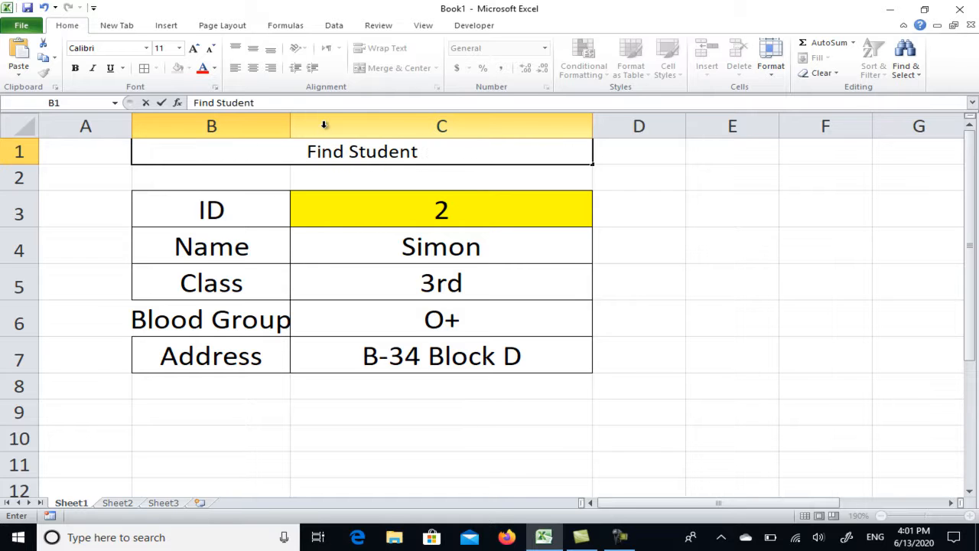
pyautogui.write("'s")
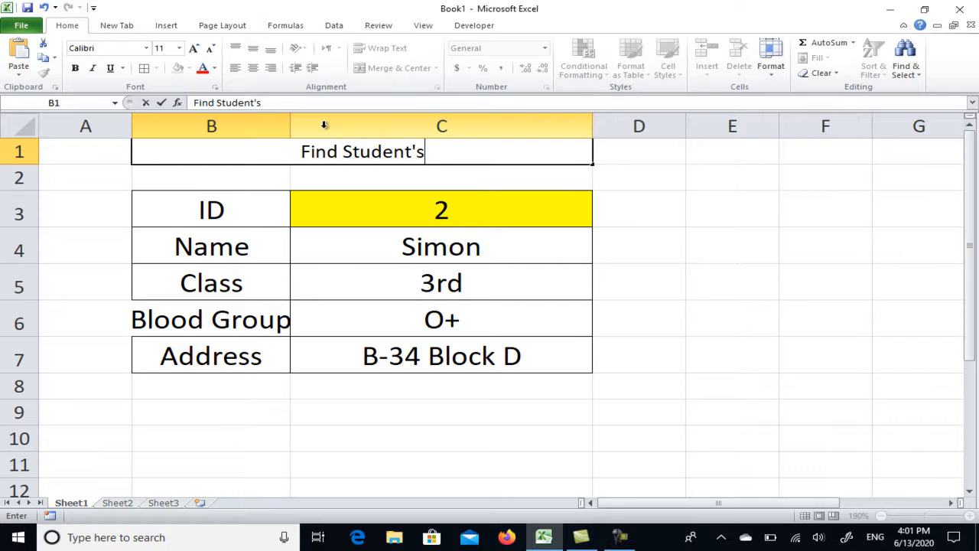
pyautogui.write(' Record')
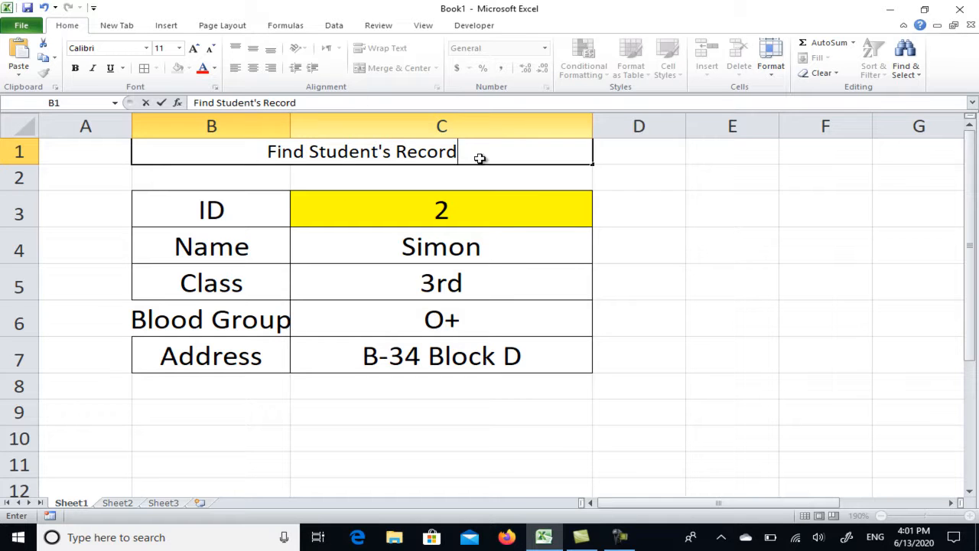
pyautogui.click(809, 321)
# Step: Enlarge the font of the title in B1 by four size increments
pyautogui.click(442, 150)
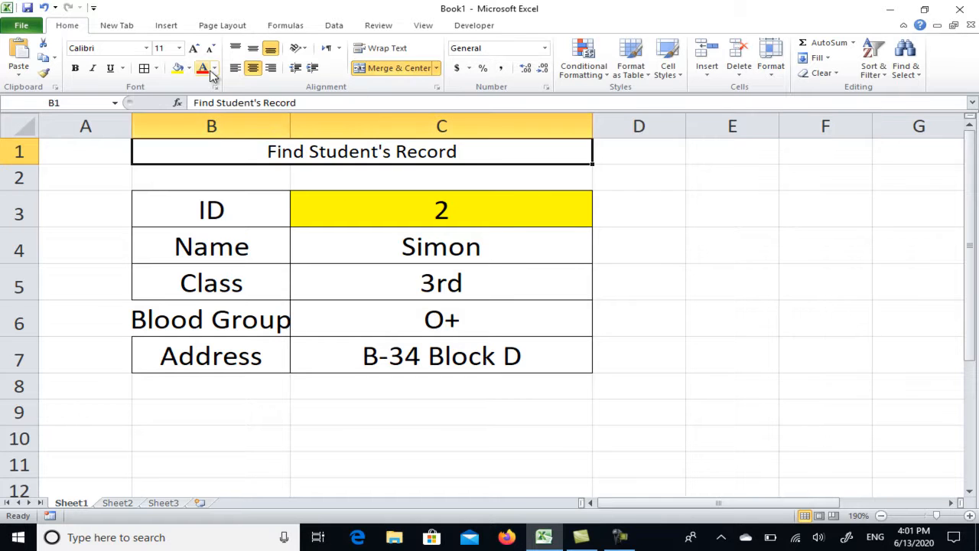
pyautogui.click(195, 48)
pyautogui.click(195, 48)
pyautogui.click(196, 48)
pyautogui.click(195, 48)
pyautogui.click(753, 323)
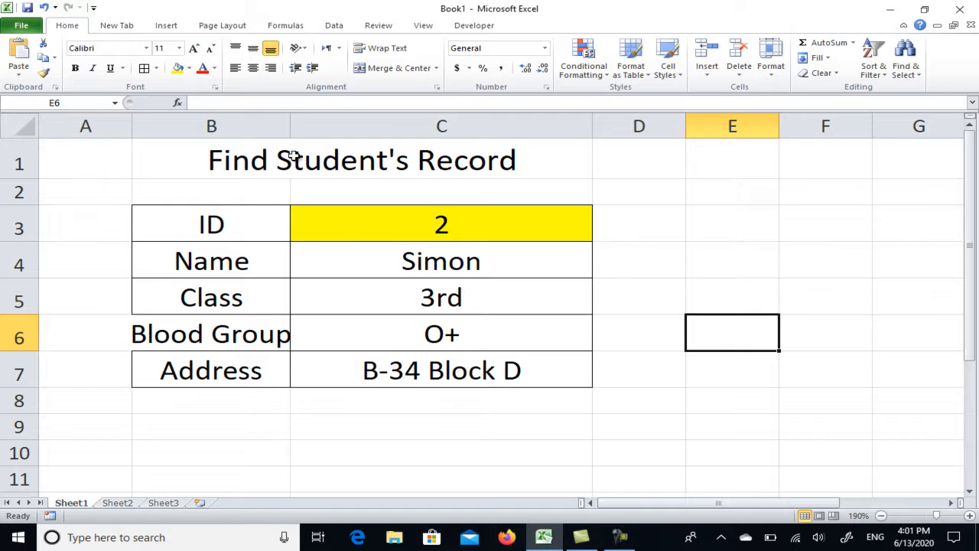
# Step: Narrow column A and widen column B so that the Blood Group label fits inside its cell
pyautogui.moveTo(127, 116); pyautogui.dragTo(91, 116)
pyautogui.moveTo(250, 136); pyautogui.dragTo(294, 137)
pyautogui.click(756, 393)
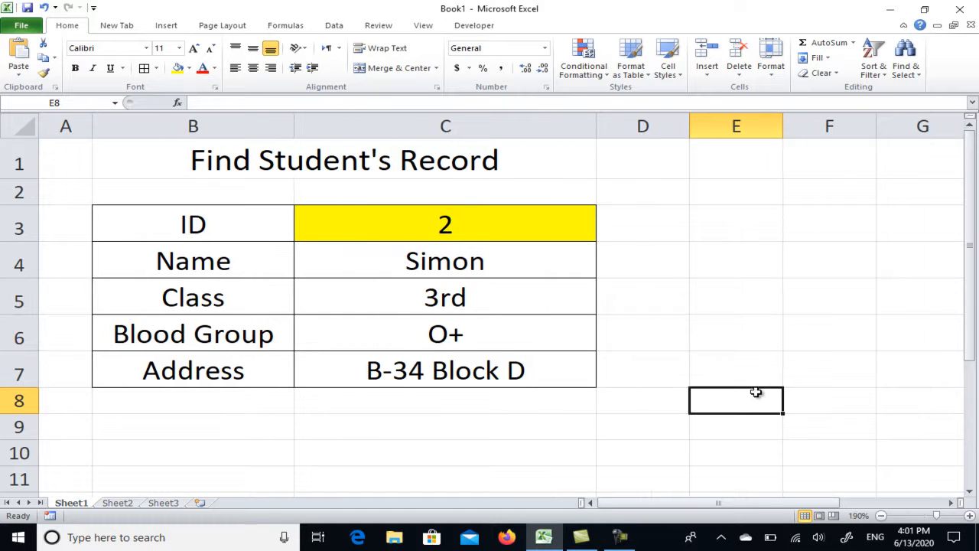
# Step: Test the lookup form by entering 3 in ID cell C3
pyautogui.click(488, 227)
pyautogui.write('3')
pyautogui.press('Return')
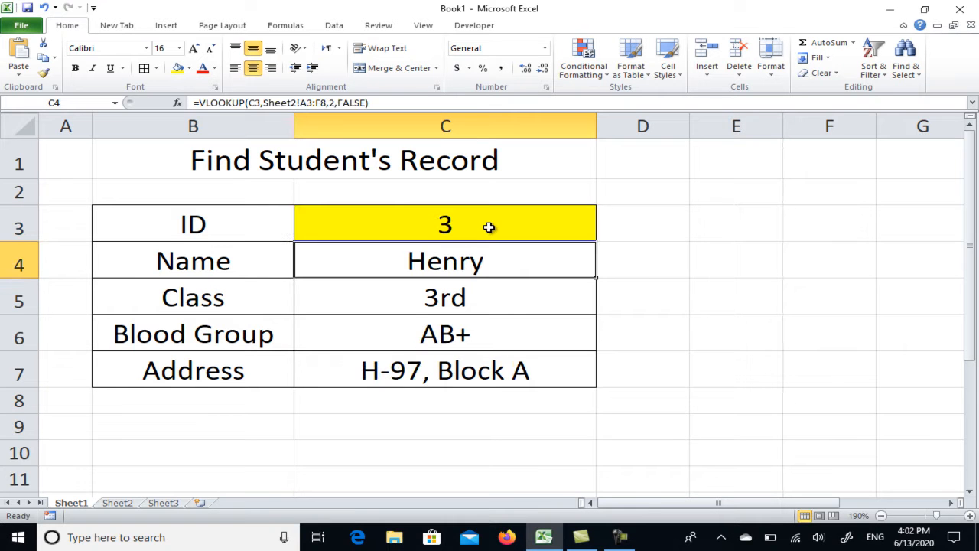
# Step: Check the first and last ID values in the ID column on Sheet2 and return to Sheet1
pyautogui.click(118, 505)
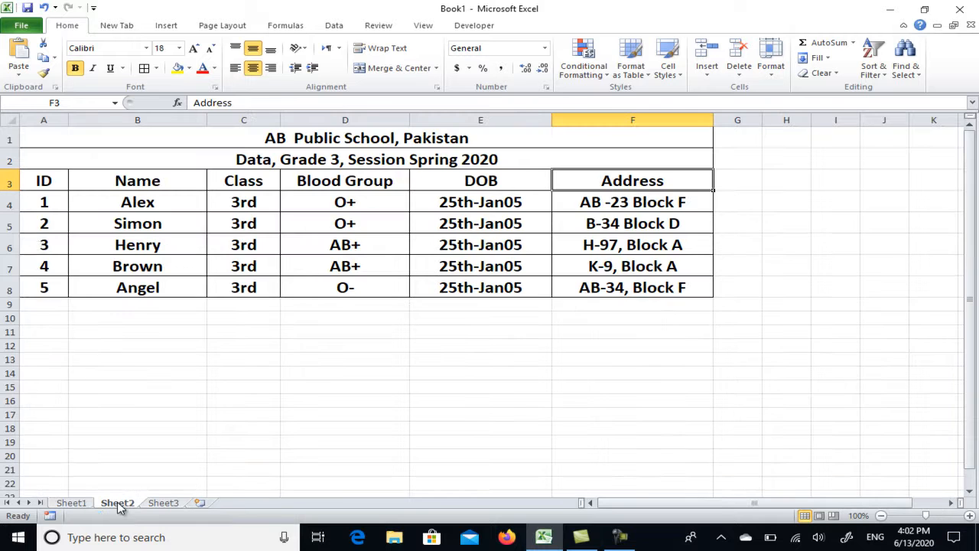
pyautogui.click(47, 205)
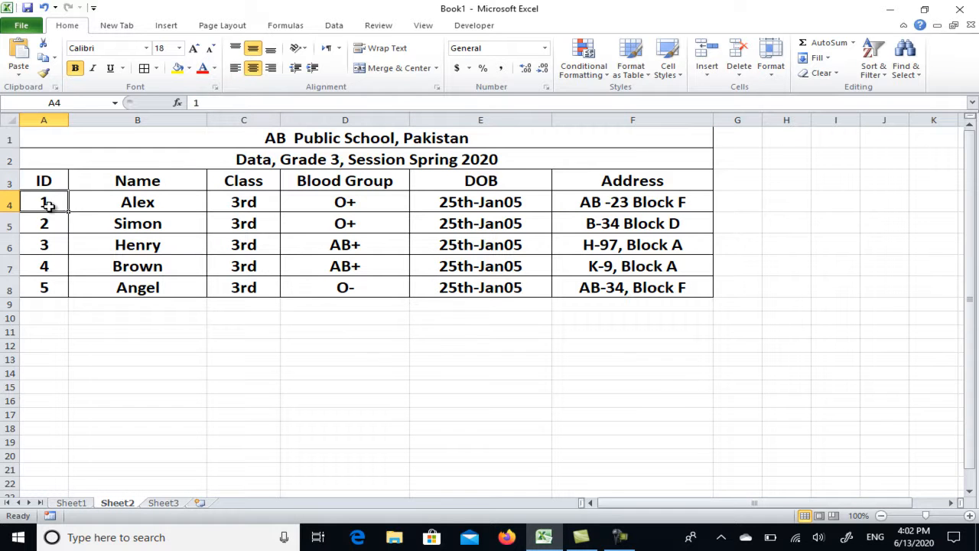
pyautogui.click(46, 283)
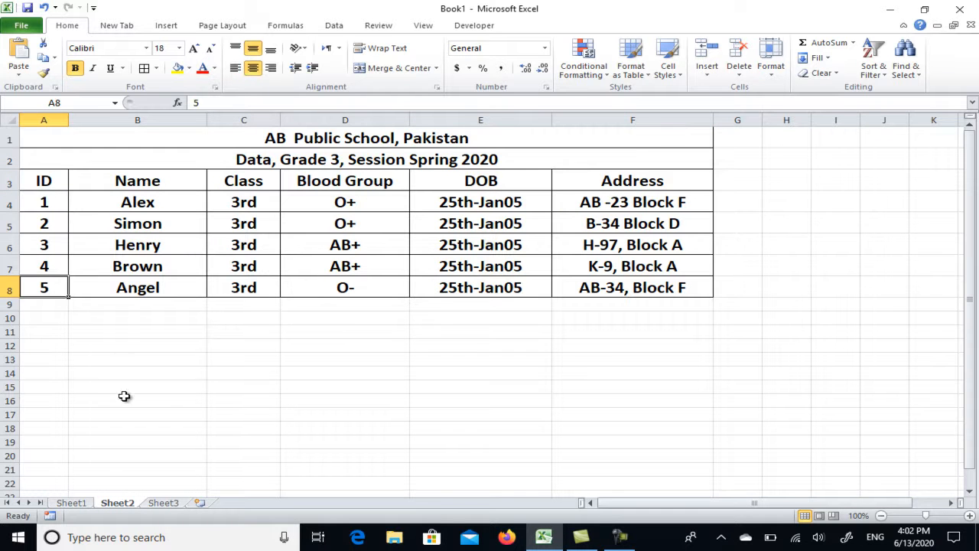
pyautogui.click(75, 503)
# Step: Add list data validation with the source 1,2,3,4,5 and an in-cell dropdown to ID cell C3
pyautogui.click(448, 215)
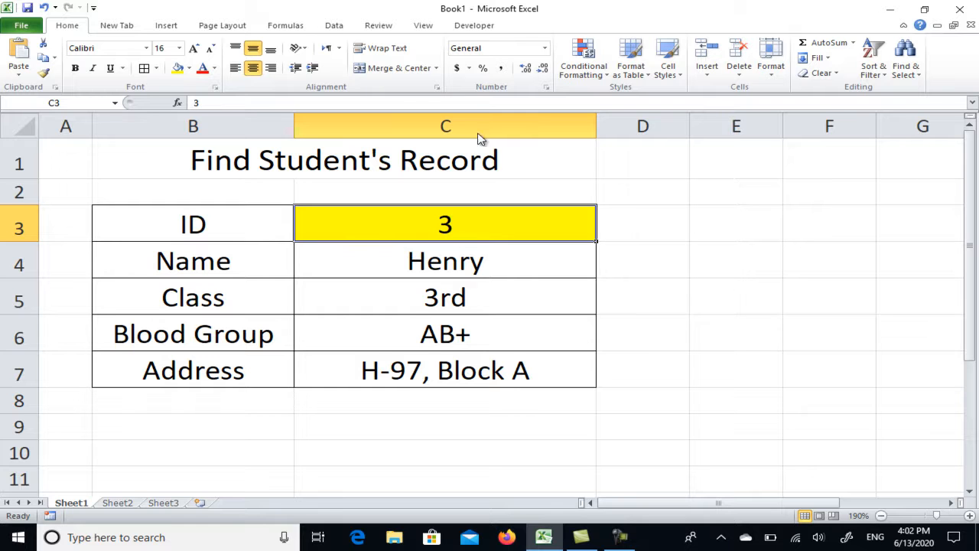
pyautogui.click(336, 27)
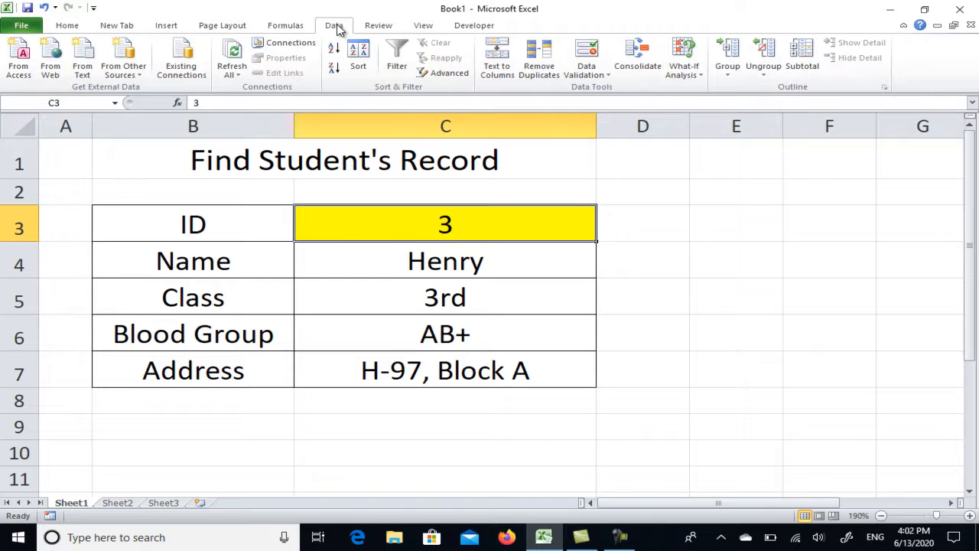
pyautogui.click(587, 61)
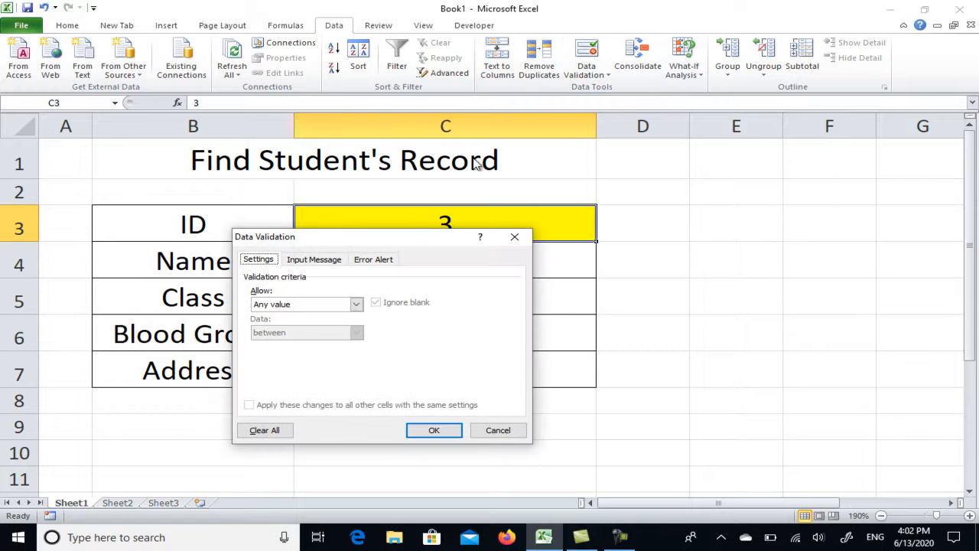
pyautogui.click(296, 309)
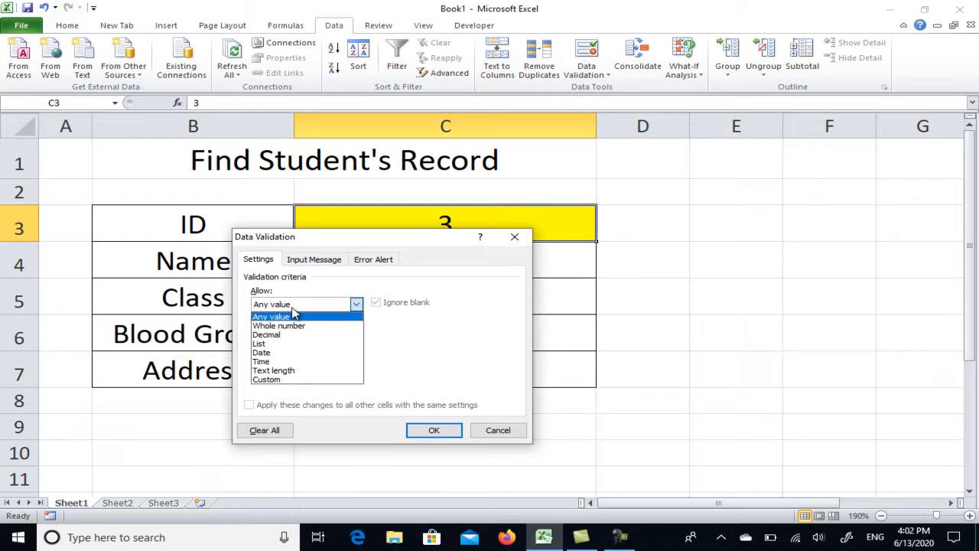
pyautogui.click(268, 344)
pyautogui.click(275, 361)
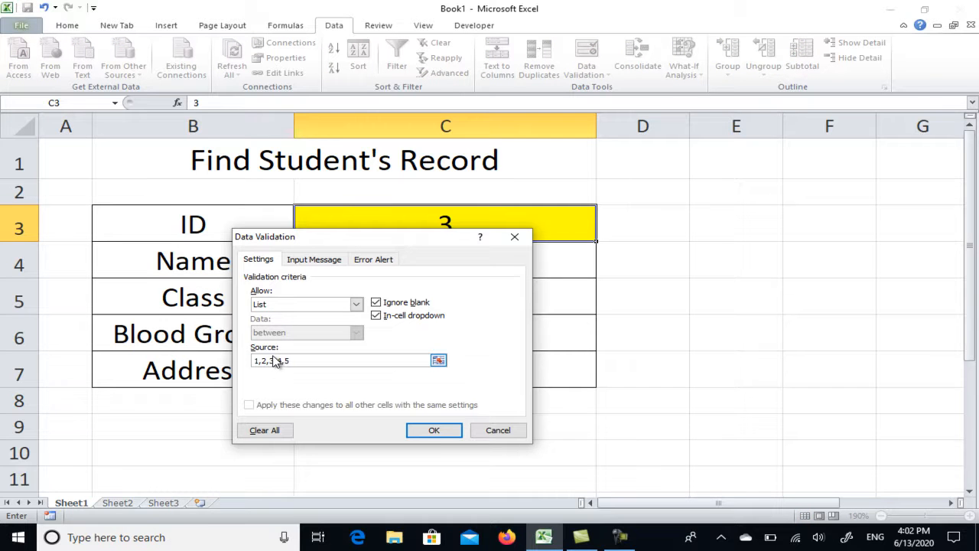
pyautogui.scroll(-3, 276, 361)
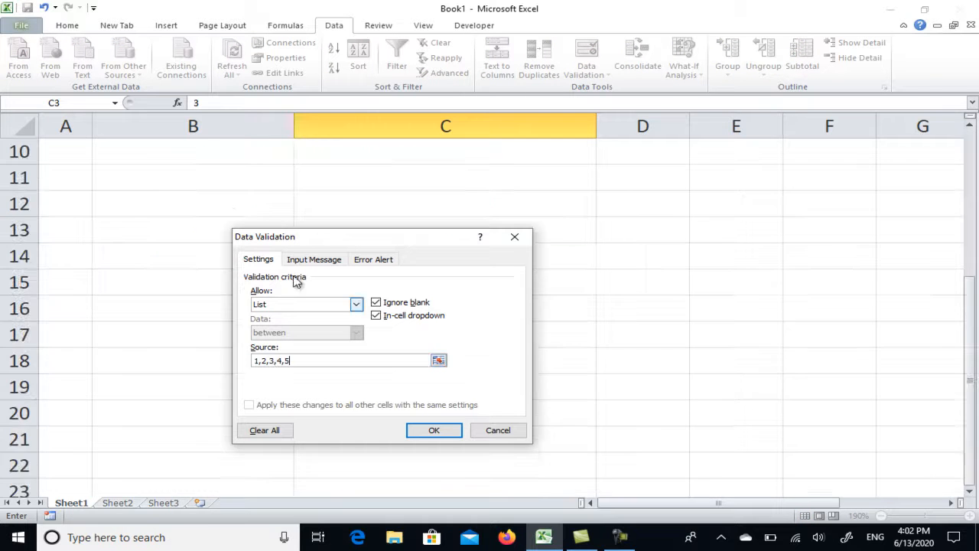
pyautogui.click(434, 431)
pyautogui.scroll(3, 474, 390)
pyautogui.click(722, 291)
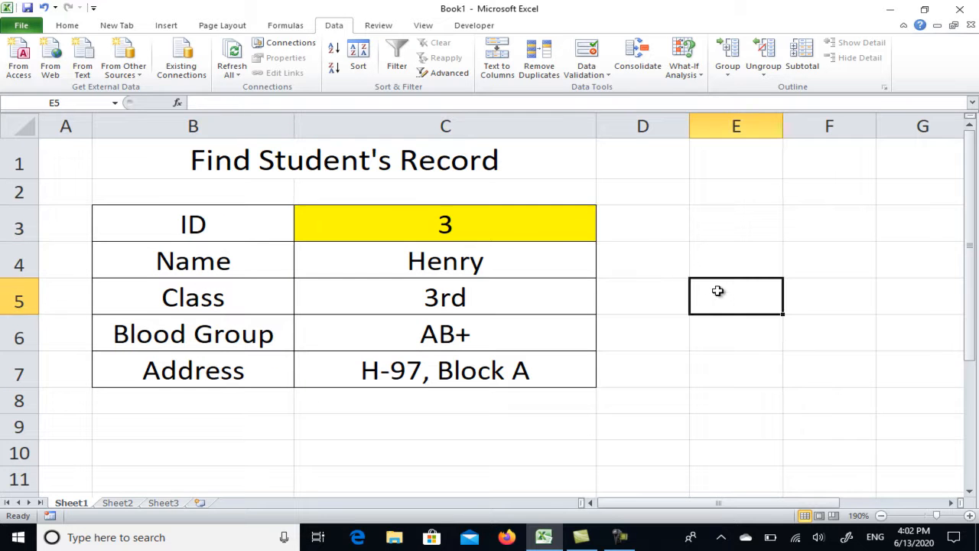
# Step: Test the ID dropdown in cell C3 by choosing different IDs, including 1, and finish with ID 5 selected
pyautogui.click(585, 229)
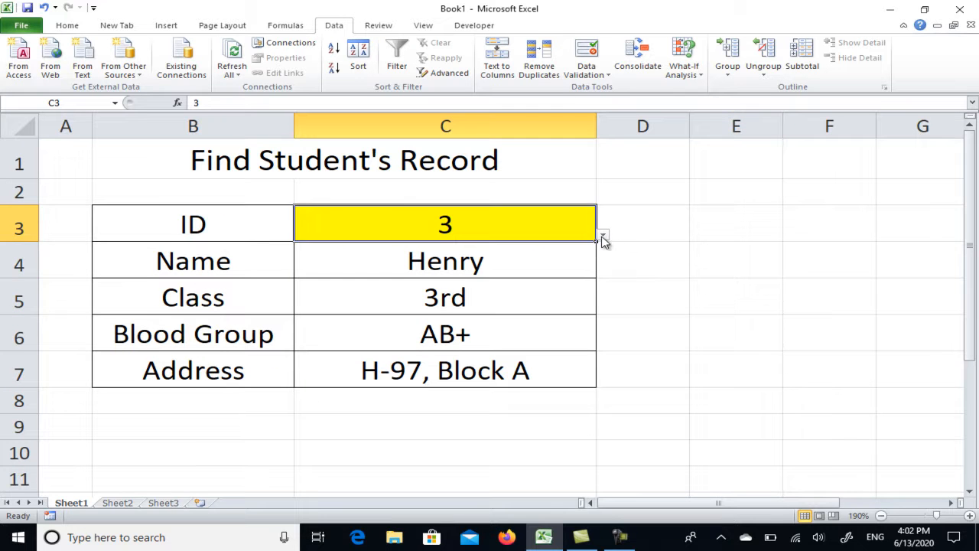
pyautogui.click(603, 237)
pyautogui.click(499, 282)
pyautogui.click(603, 235)
pyautogui.click(534, 247)
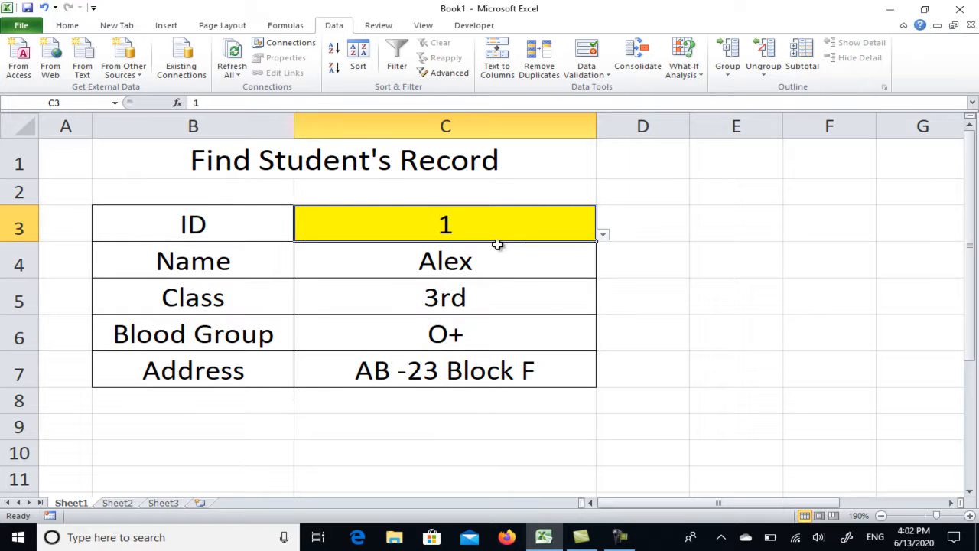
pyautogui.click(603, 235)
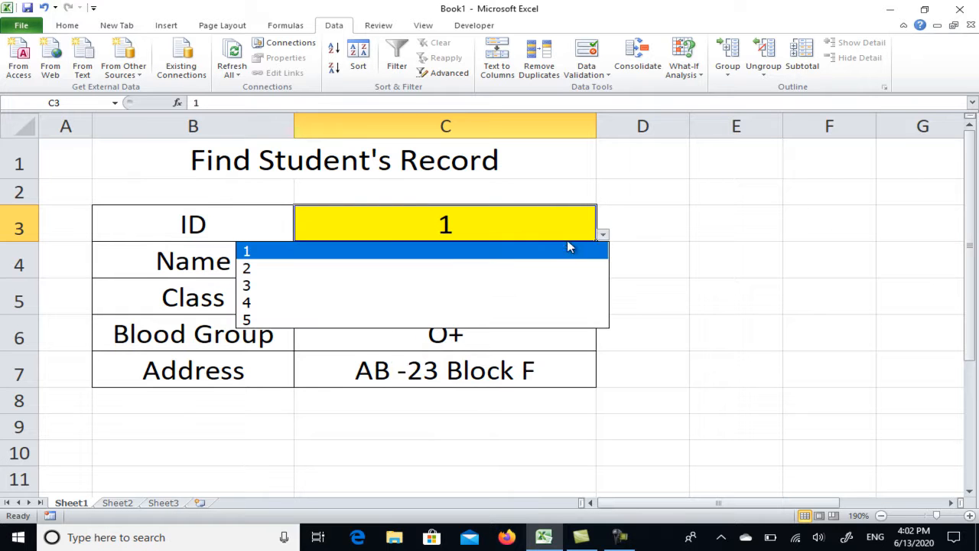
pyautogui.click(405, 320)
pyautogui.click(709, 281)
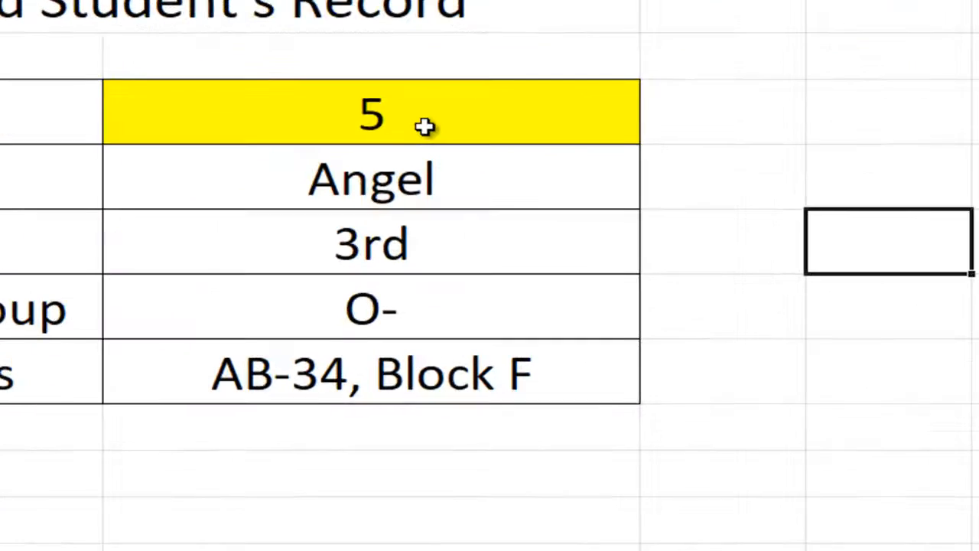
pyautogui.click(453, 227)
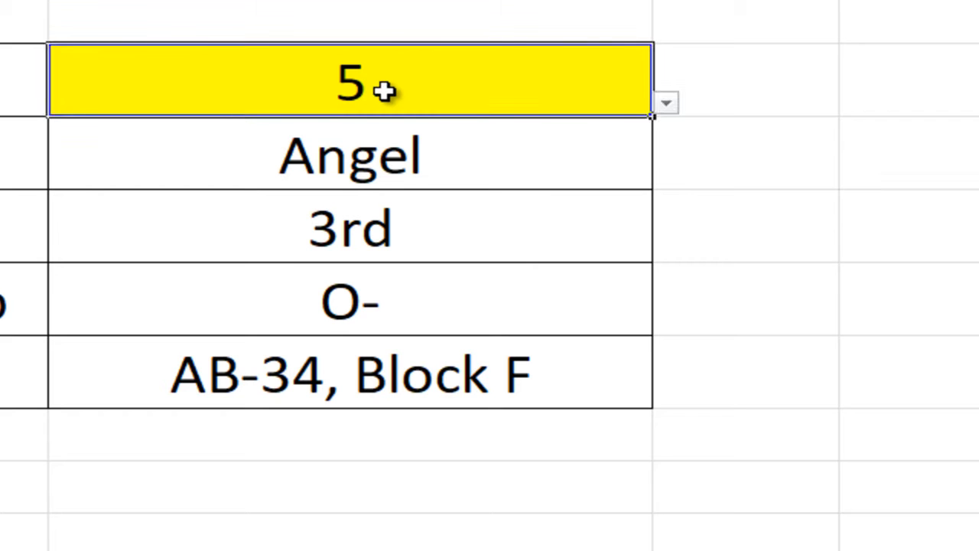